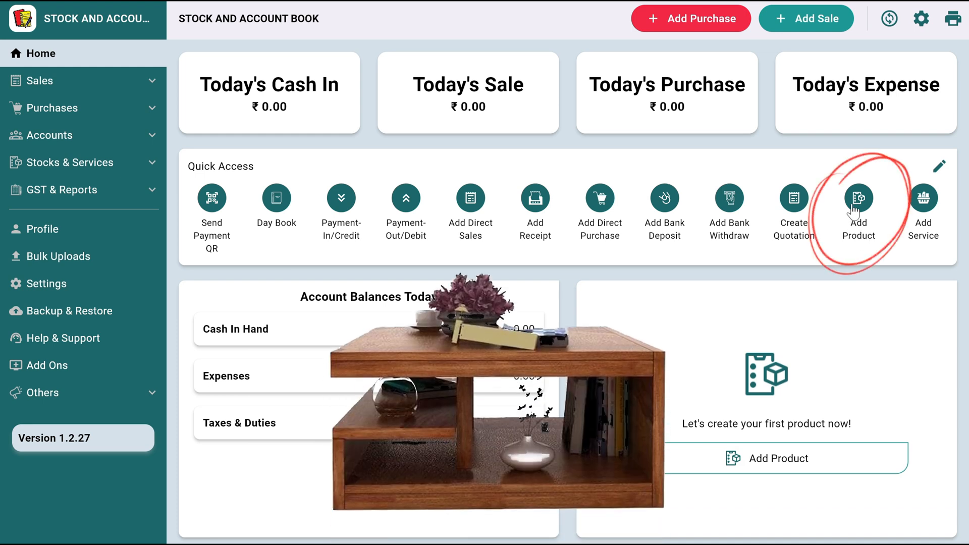
- Start adding a new product and create a product category named Furniture for it
left_click(854, 206)
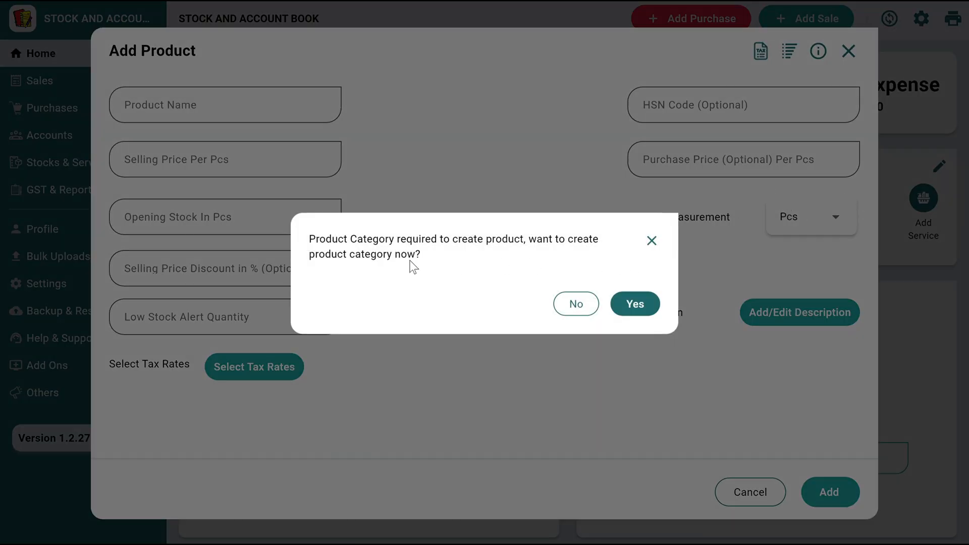
left_click(641, 313)
left_click(482, 272)
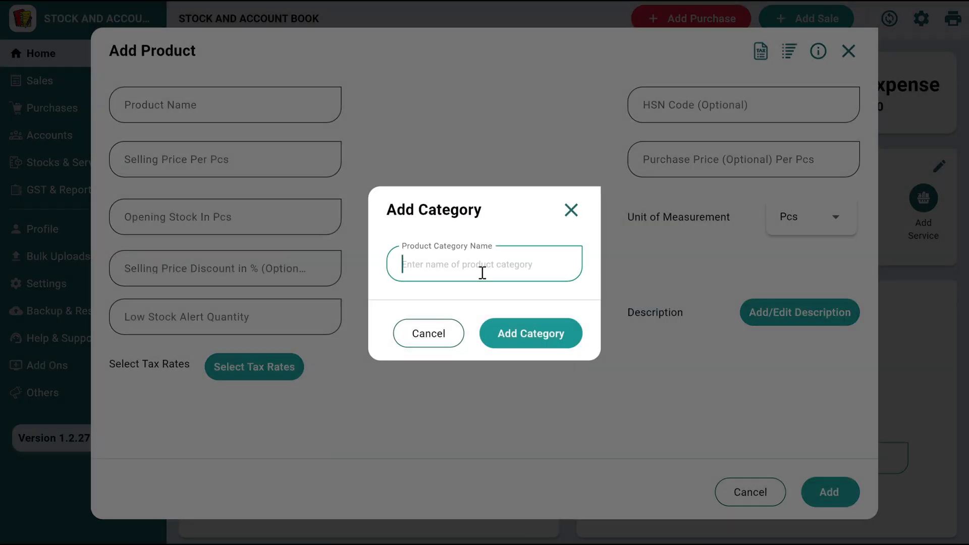
type("Furn")
type("iture")
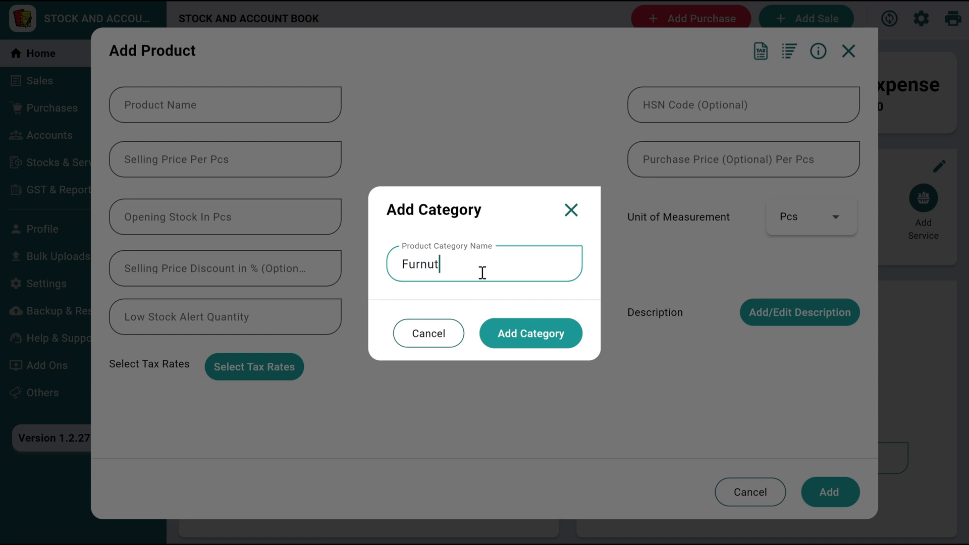
left_click(505, 343)
- Name the new product Table, with a selling price of 2000 and a purchase price of 1800 per piece
left_click(207, 110)
type("Table")
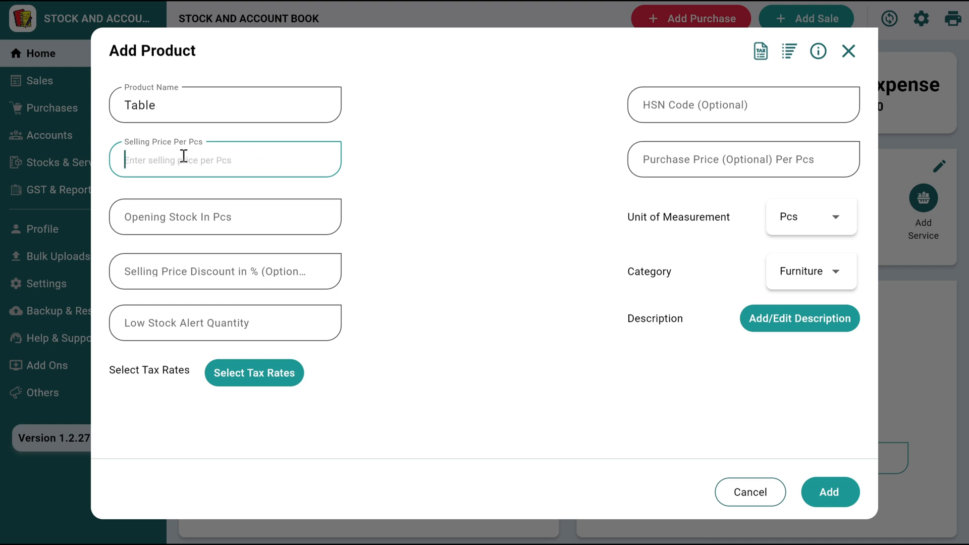
type("2000")
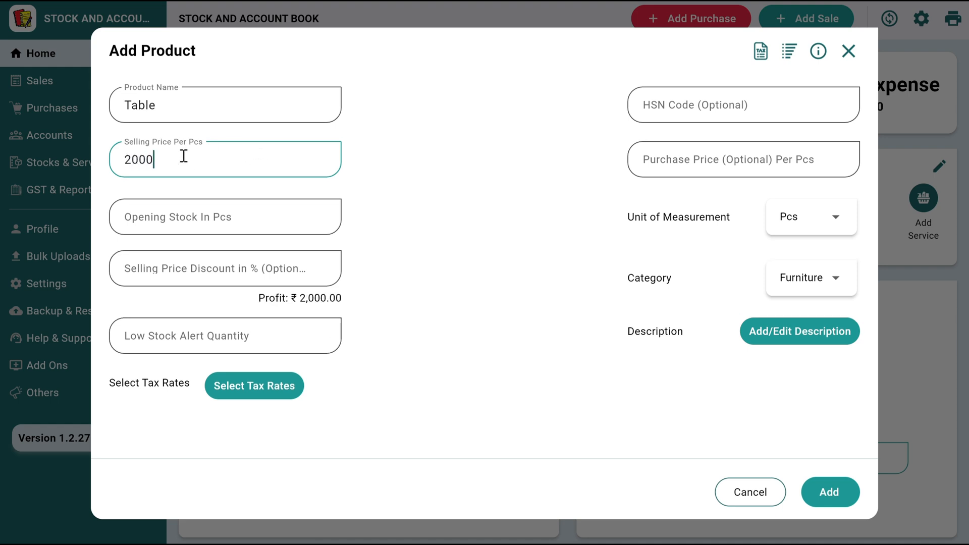
key("Tab")
type("1800")
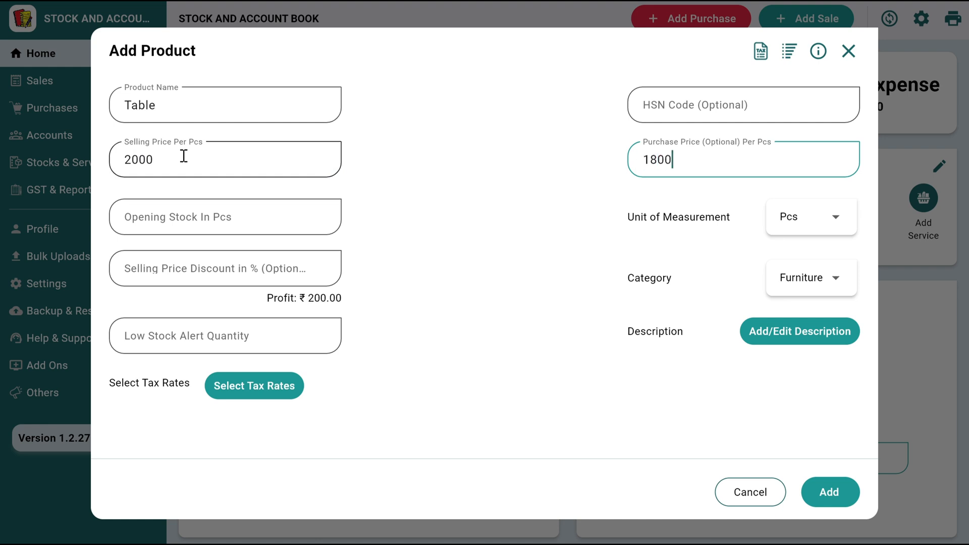
- Set the Table product's opening stock to 4 pieces, leave its description blank, and save the product
left_click(220, 225)
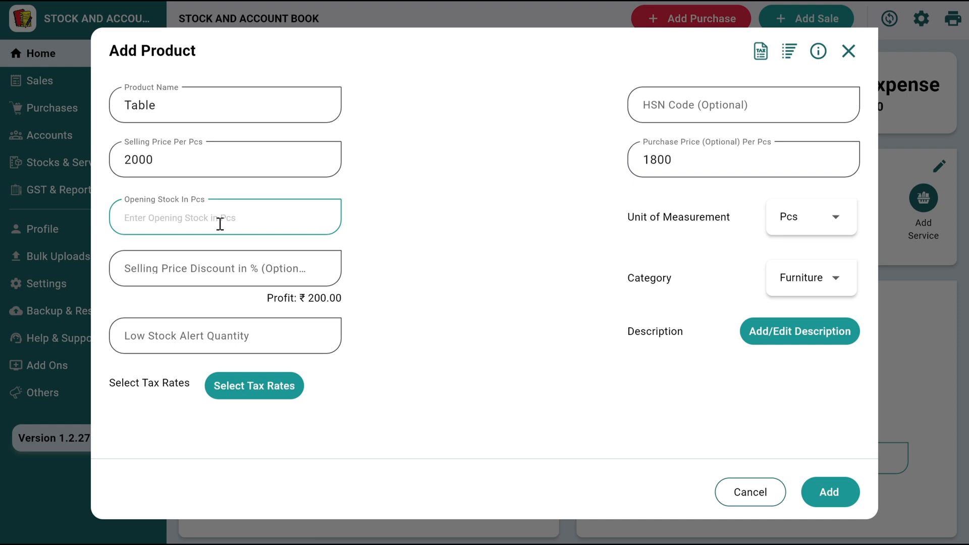
type("4")
left_click(782, 334)
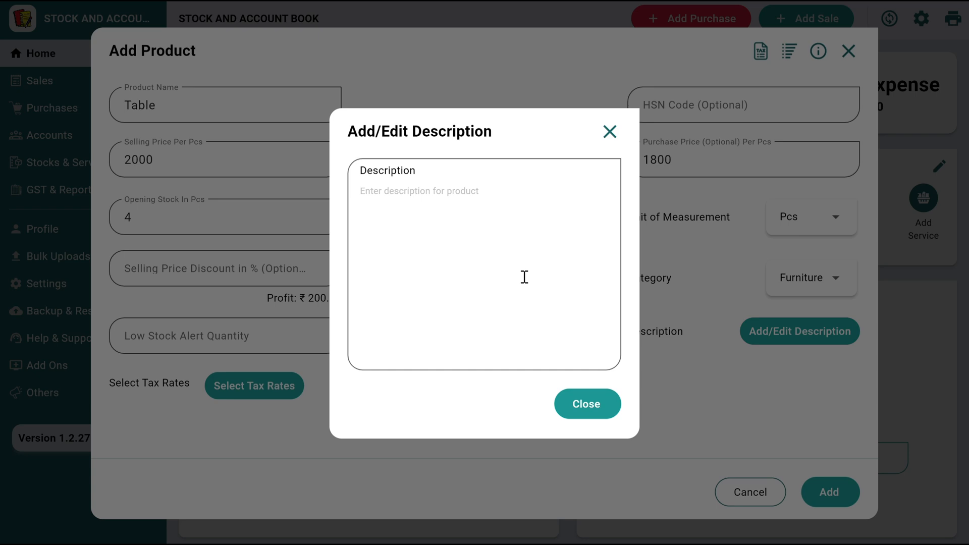
left_click(590, 408)
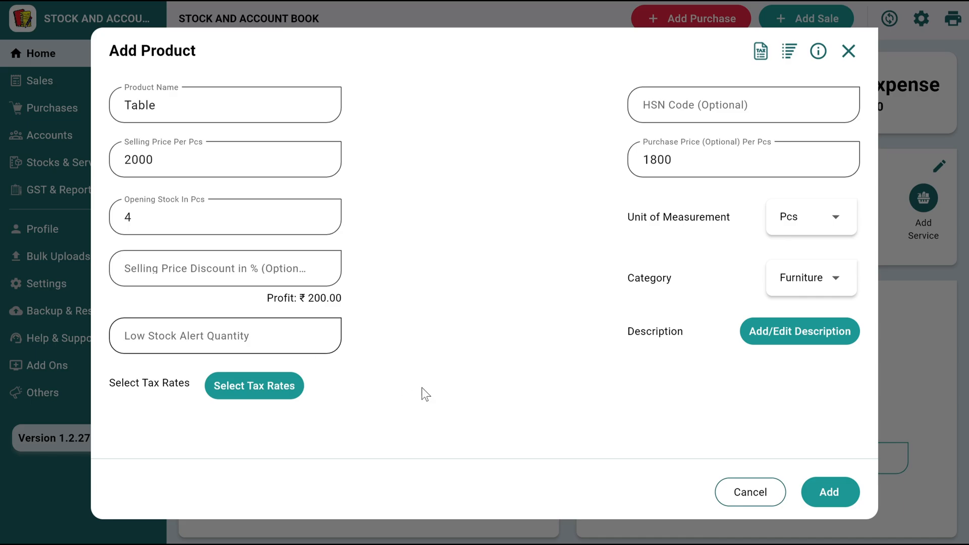
left_click(829, 492)
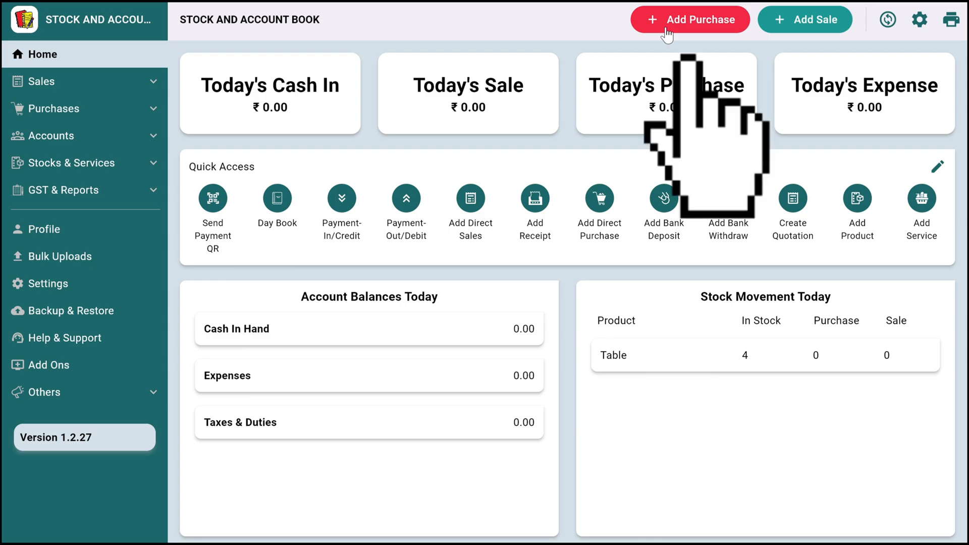
- Start a new purchase and create a seller account named Mohan Sales from it
left_click(666, 29)
left_click(98, 55)
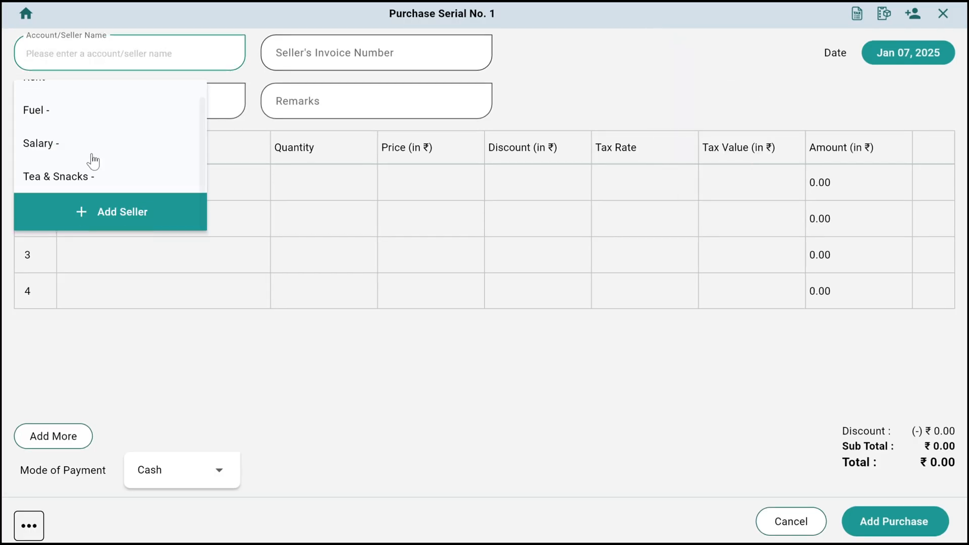
left_click(97, 219)
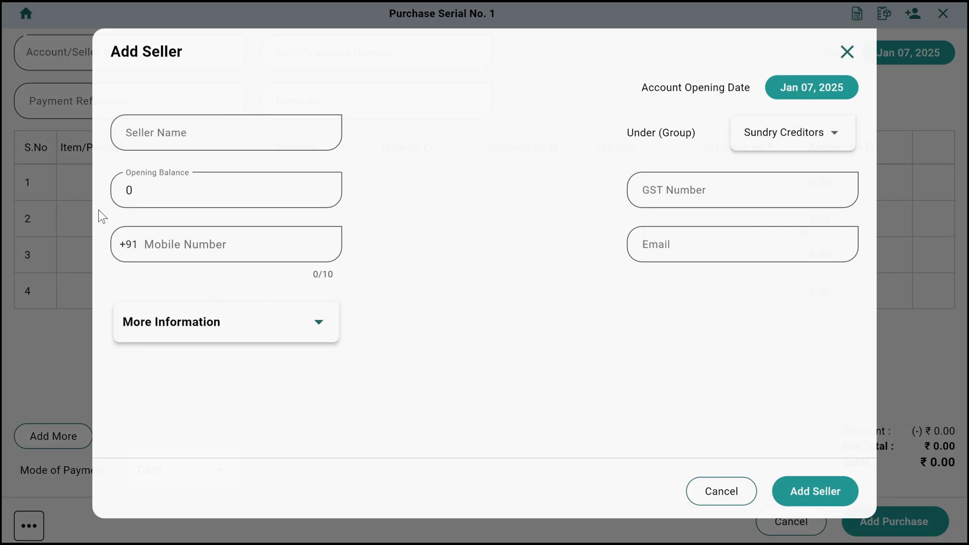
left_click(267, 120)
type("Mohan Sales")
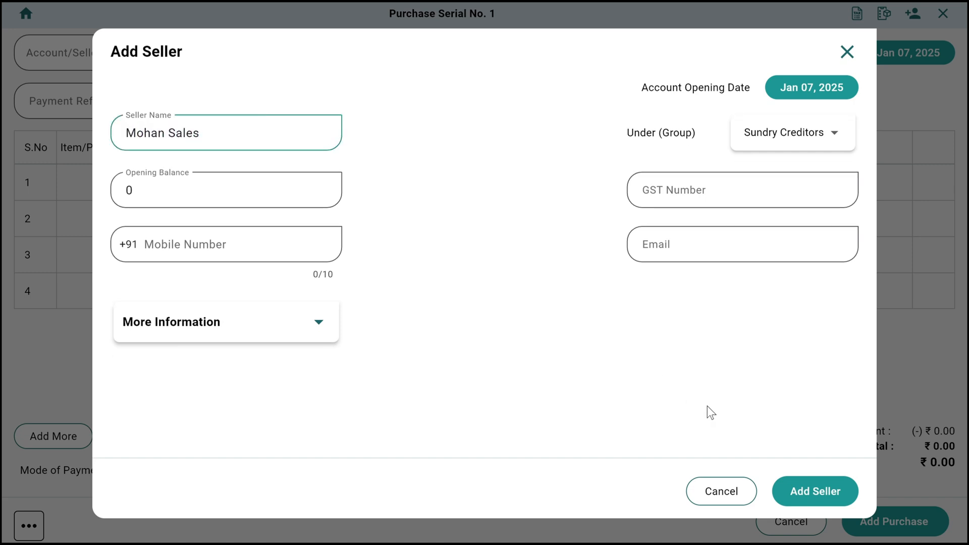
left_click(800, 492)
- Choose Mohan Sales as the seller of the purchase
left_click(141, 55)
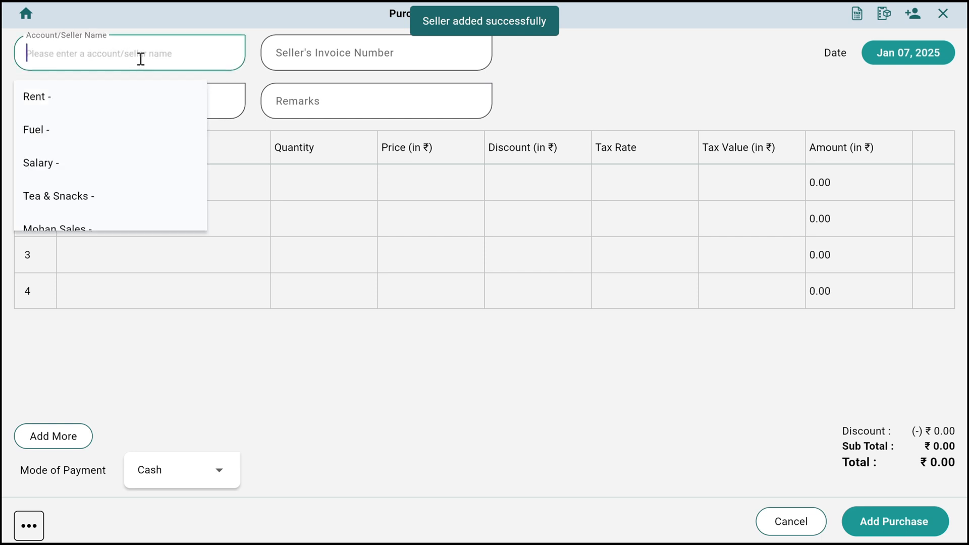
type("moha")
key("Return")
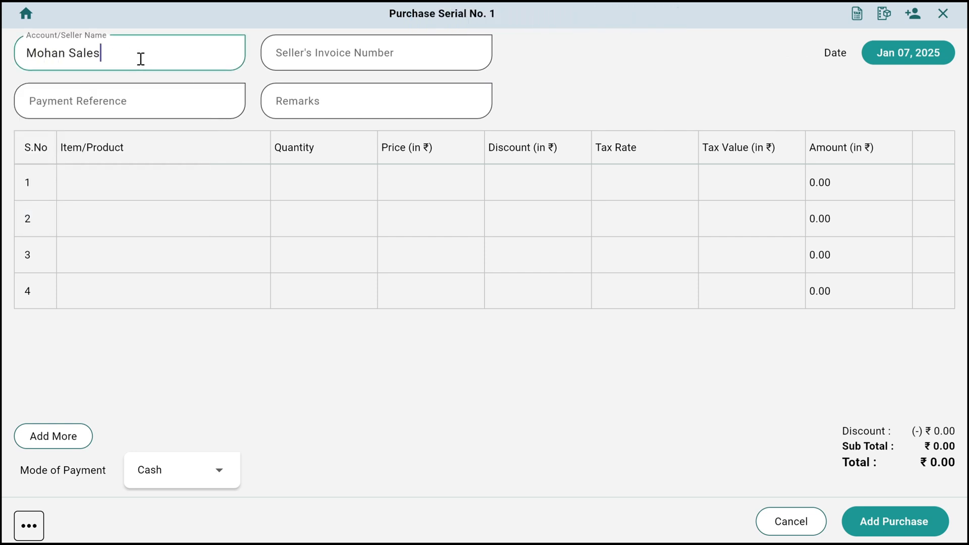
- Enter Table as the first purchase item, with a quantity of 2 and a price of 1750
left_click(135, 186)
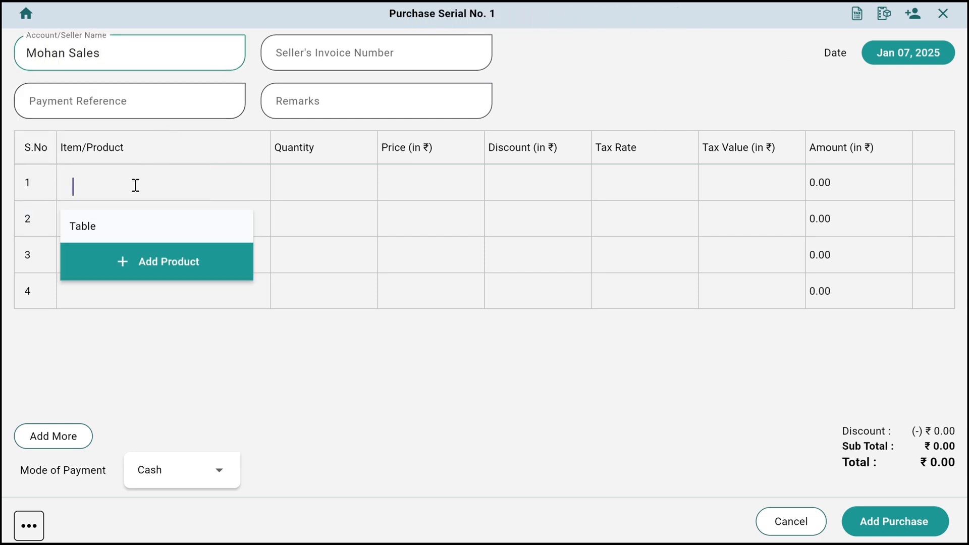
left_click(123, 235)
left_click(298, 181)
key("BackSpace")
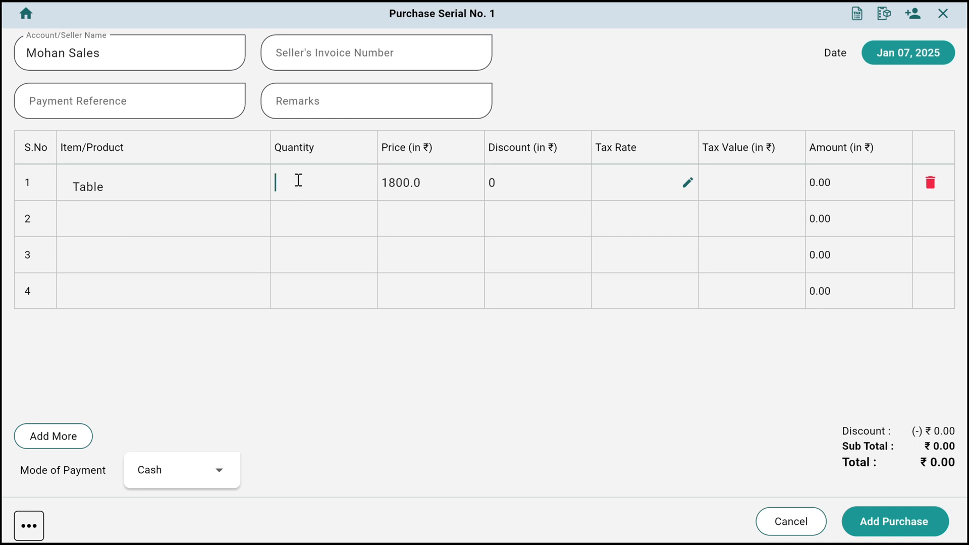
type("2")
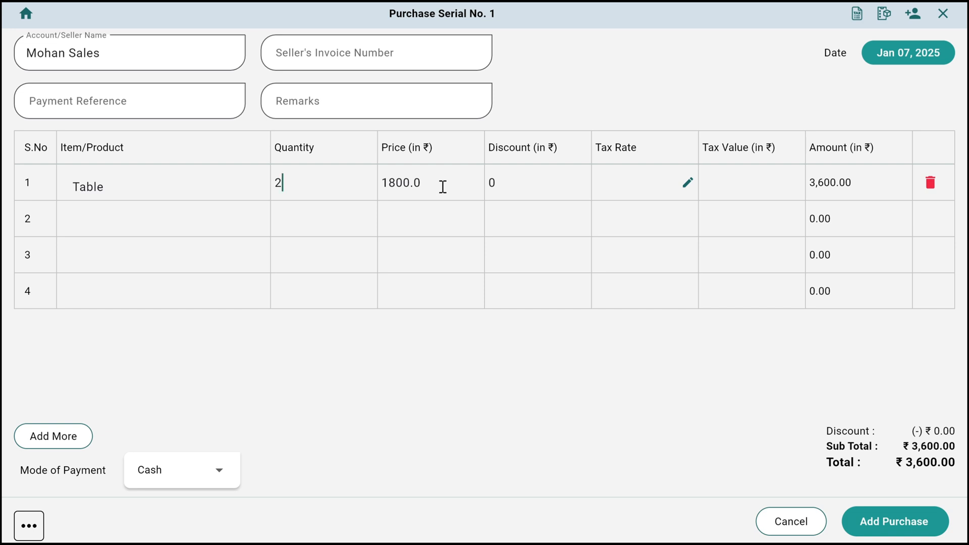
left_click_drag(442, 187, 372, 184)
type("1")
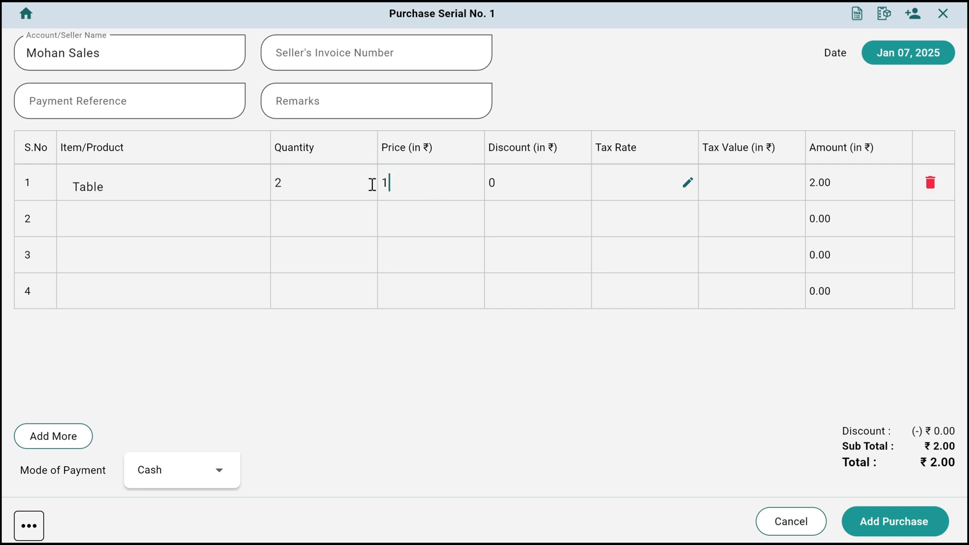
type("750")
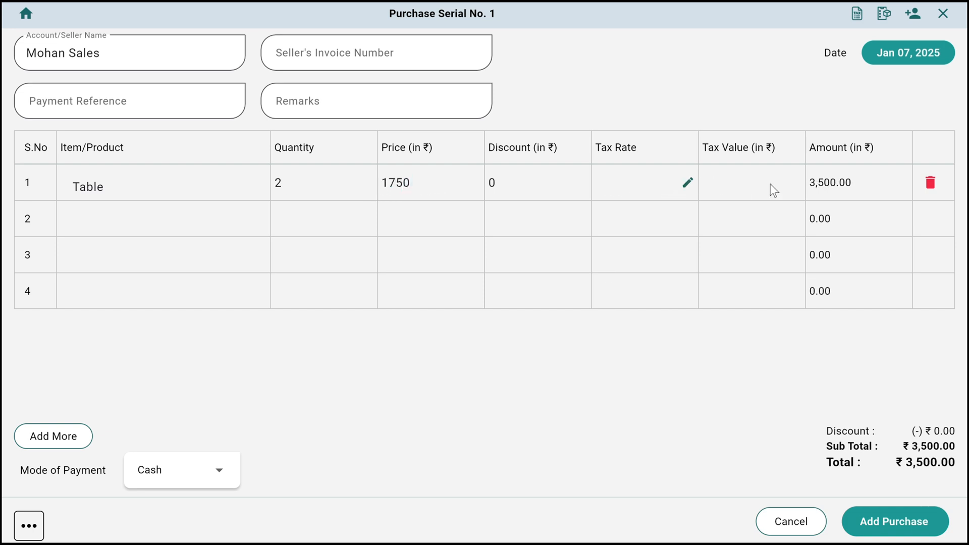
- Review the payment mode options and the purchase date calendar, and save the purchase
left_click(184, 483)
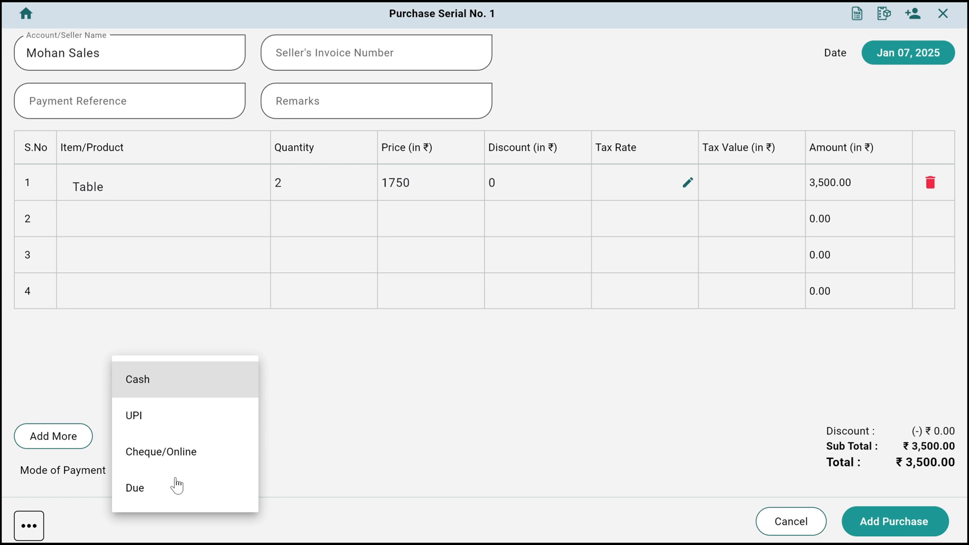
left_click(404, 418)
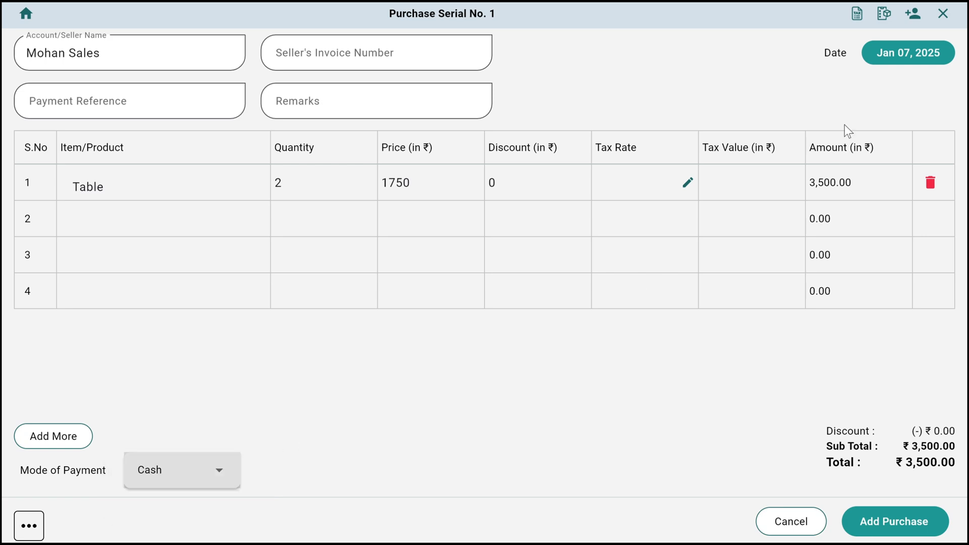
left_click(869, 57)
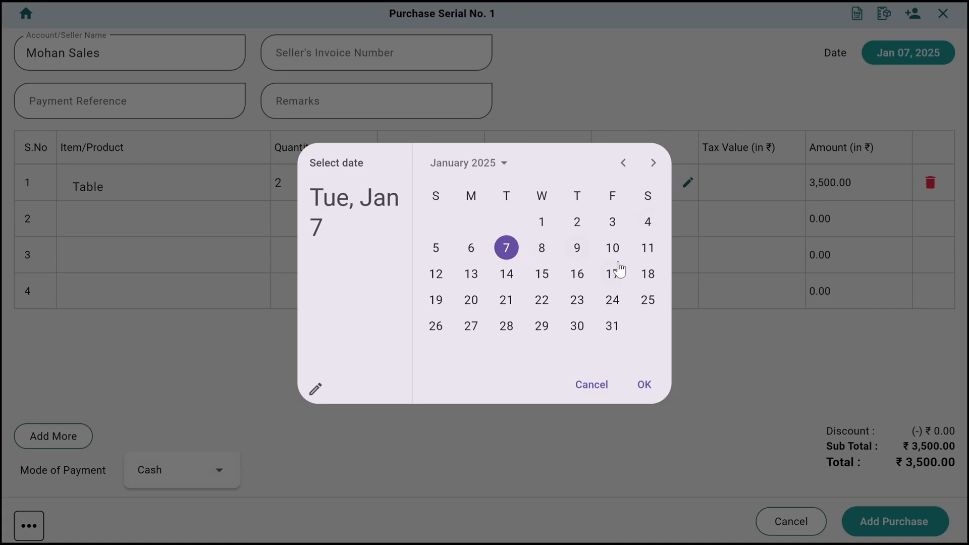
left_click(604, 382)
left_click(895, 525)
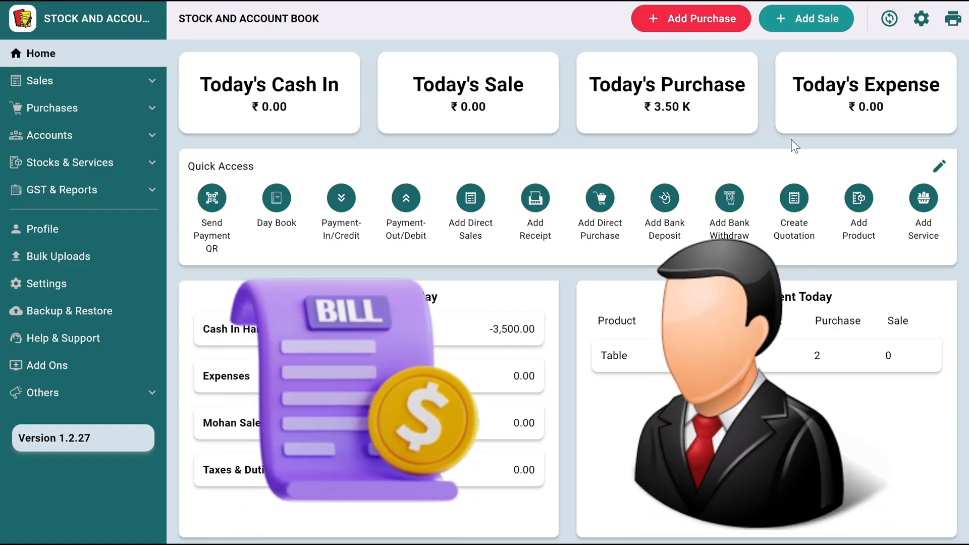
- Start a new sale and select Table as its first item
left_click(795, 18)
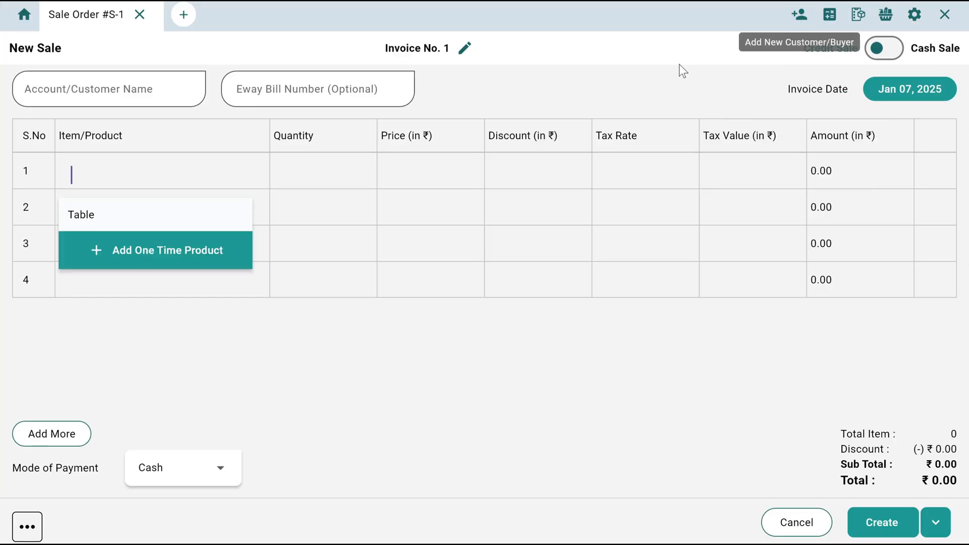
key("Down")
key("Return")
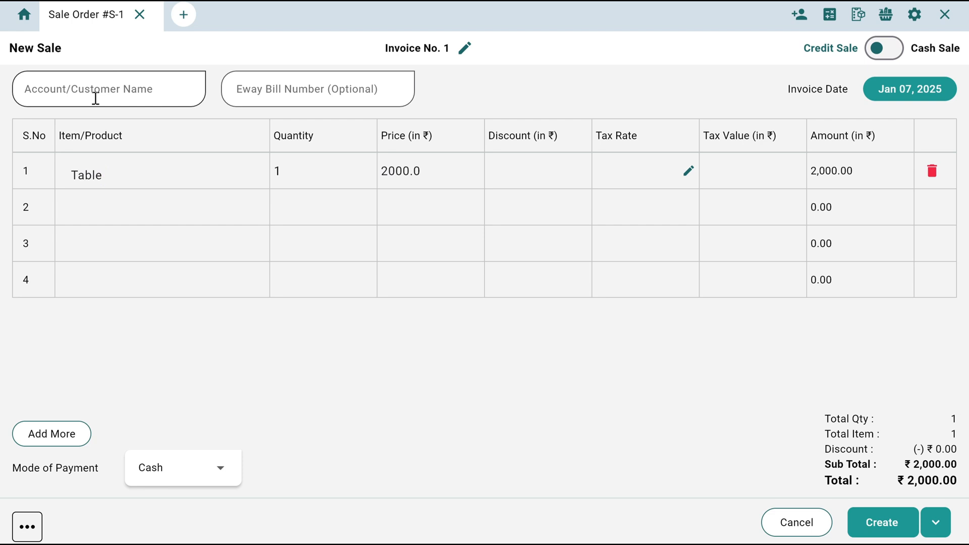
- Look through the accounts available for the sale's customer name without choosing one
left_click(96, 98)
scroll(89, 212, "down", 3)
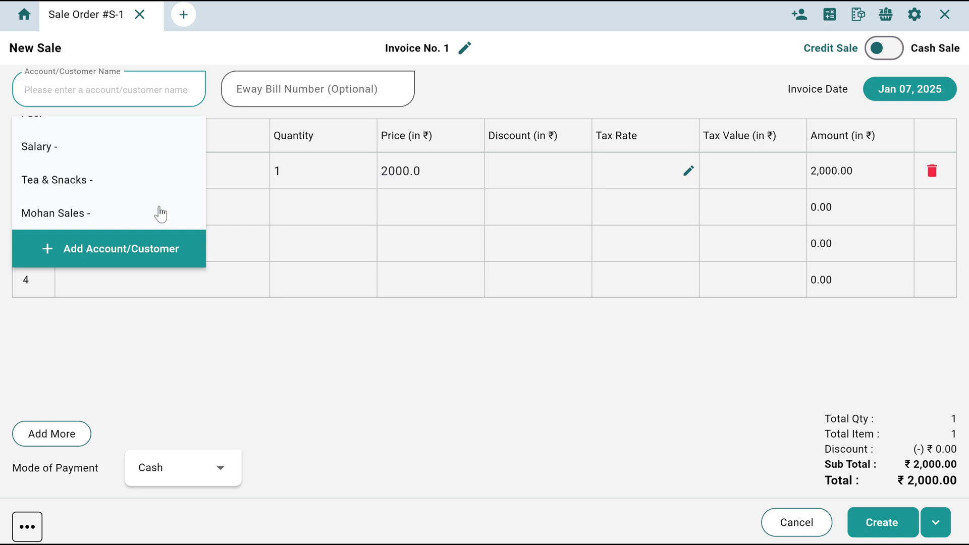
left_click(289, 302)
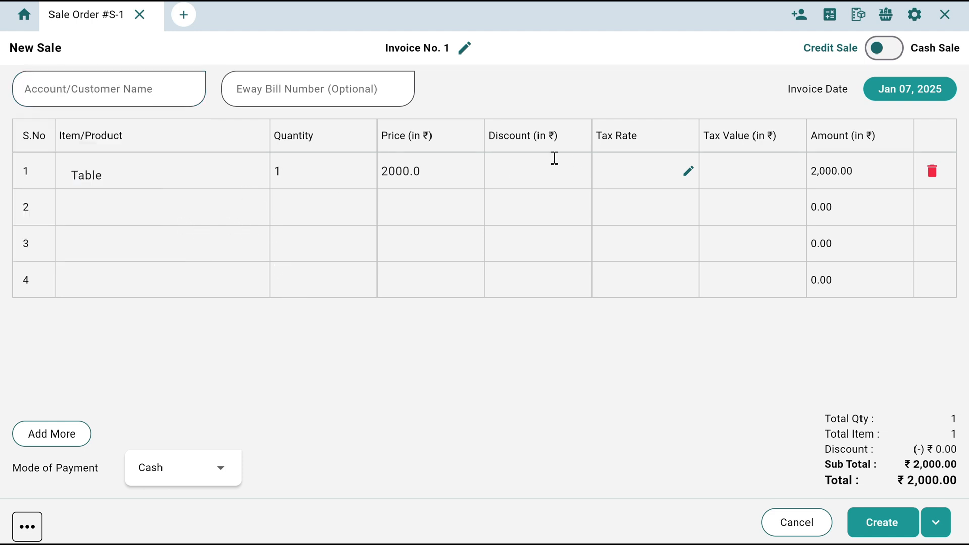
- Set the quantity of the first sale item to 2 and add Table again as the second item
double_click(276, 161)
type("2")
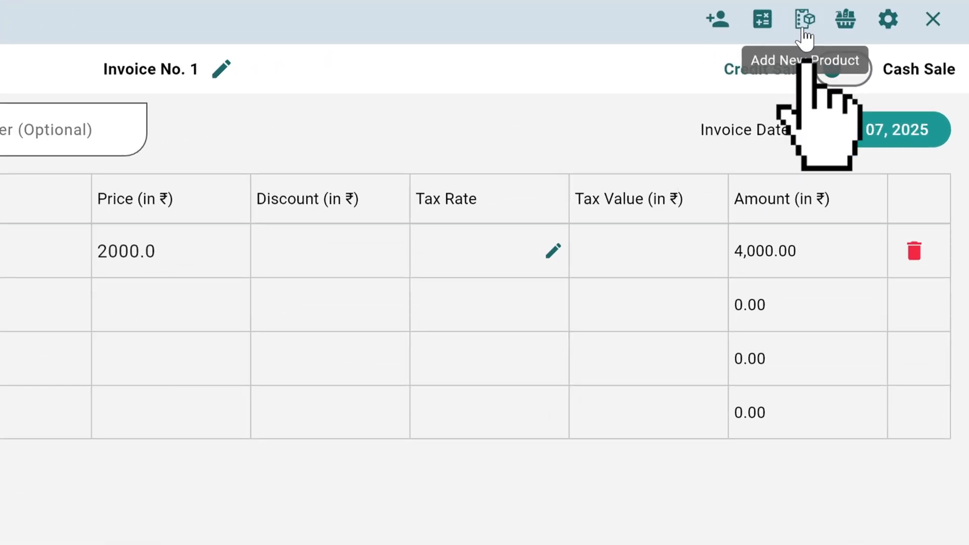
left_click(802, 25)
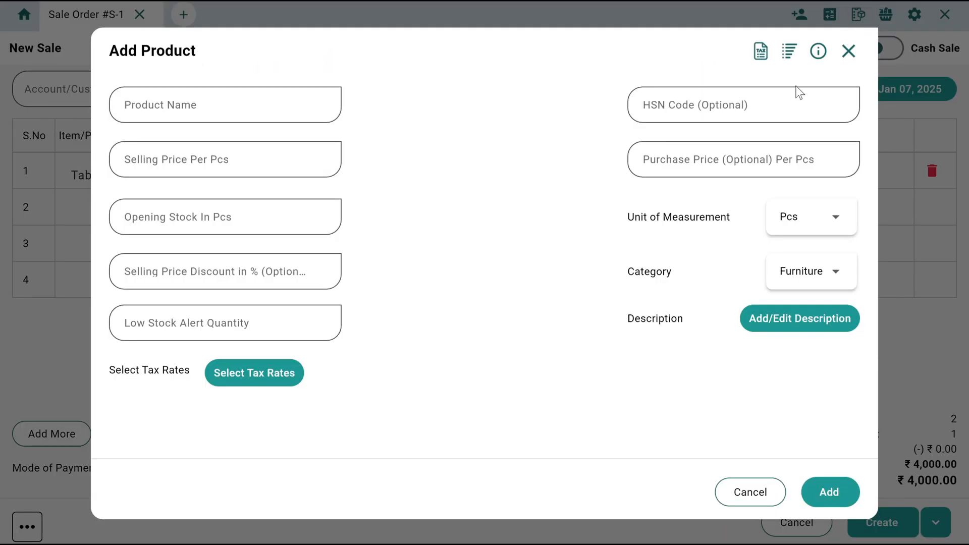
left_click(847, 52)
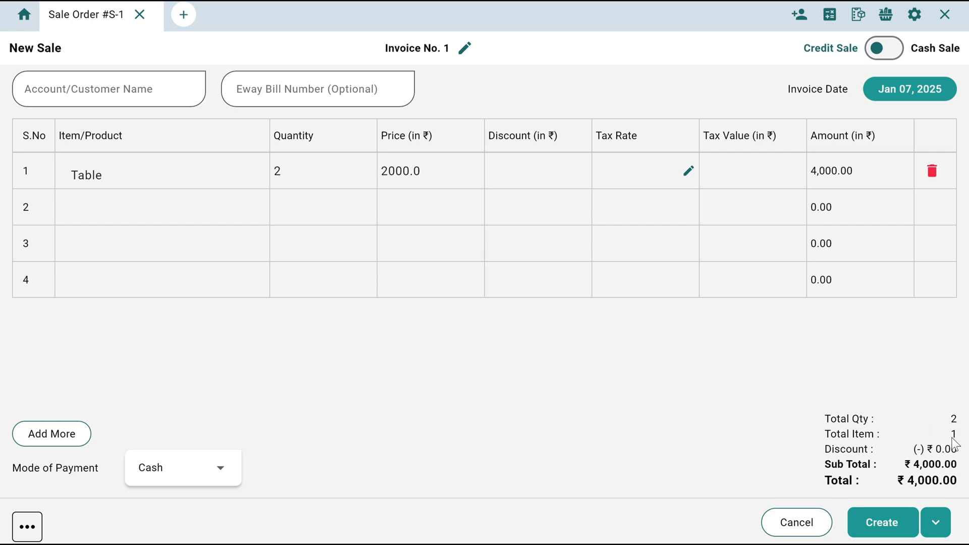
left_click(187, 202)
left_click(121, 250)
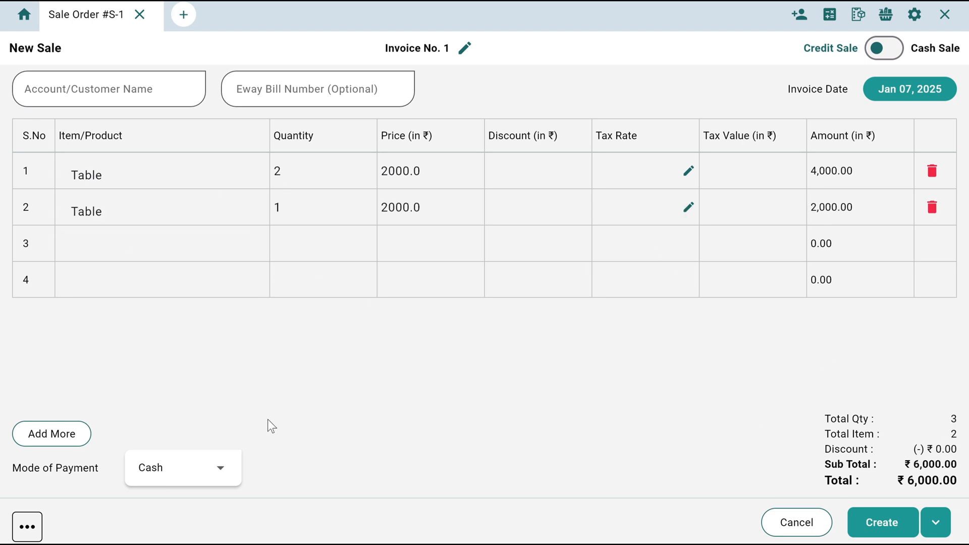
- Look through the sale's payment mode options and the invoice date calendar without changing either
left_click(205, 470)
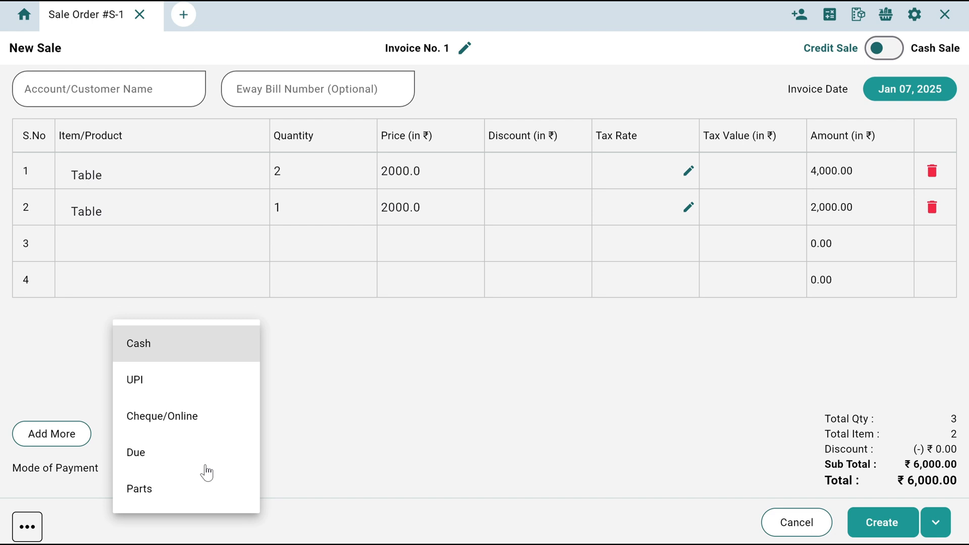
left_click(486, 451)
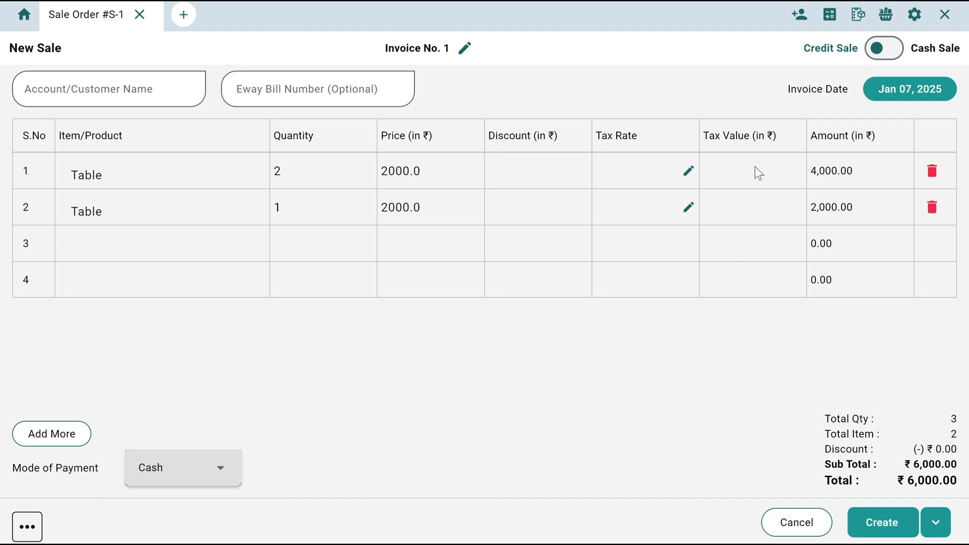
left_click(894, 95)
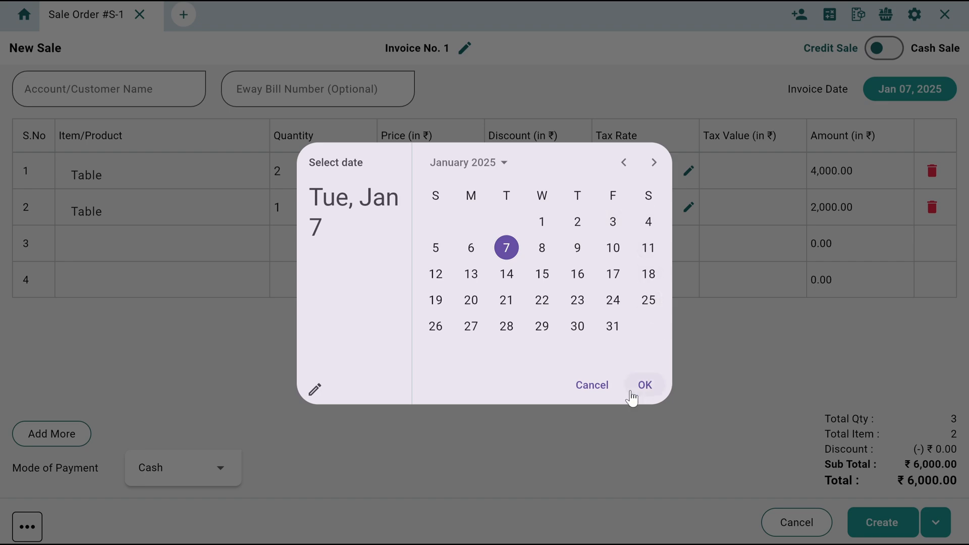
left_click(609, 394)
- Change the sale's invoice number to 100 and create the invoice
left_click(465, 48)
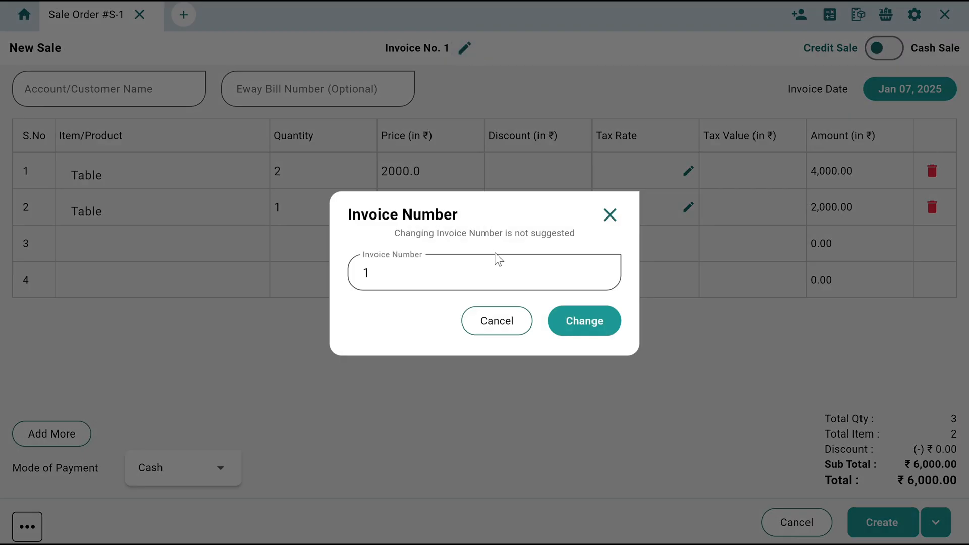
left_click(433, 286)
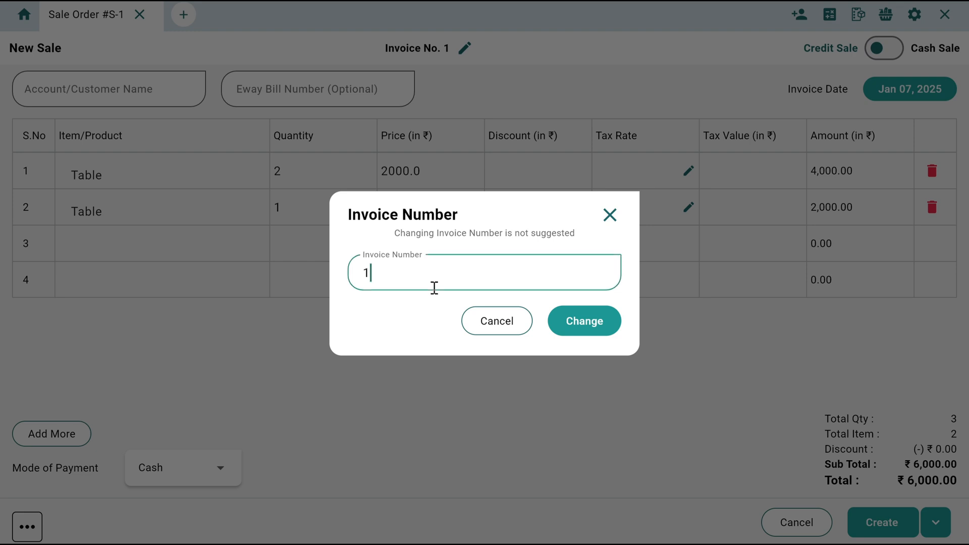
type("00")
left_click(616, 331)
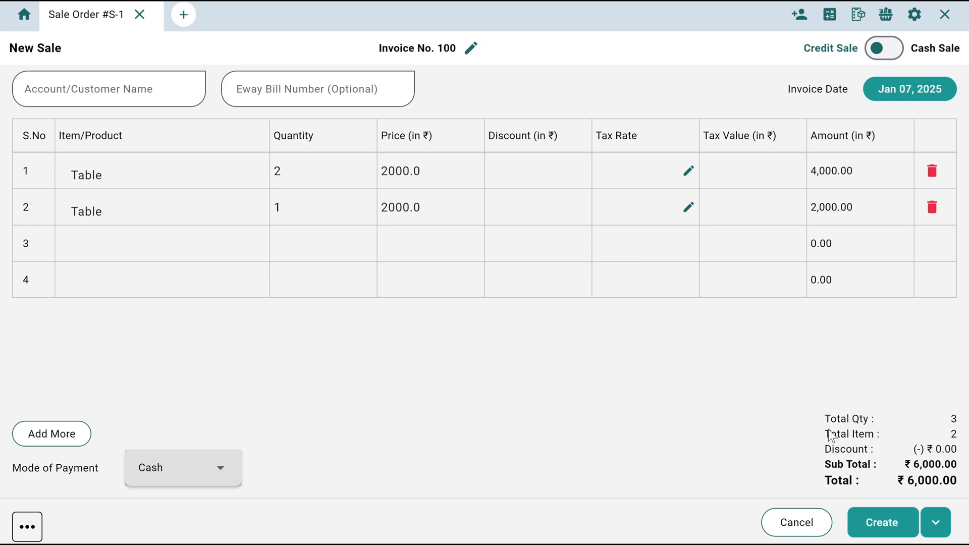
left_click(879, 519)
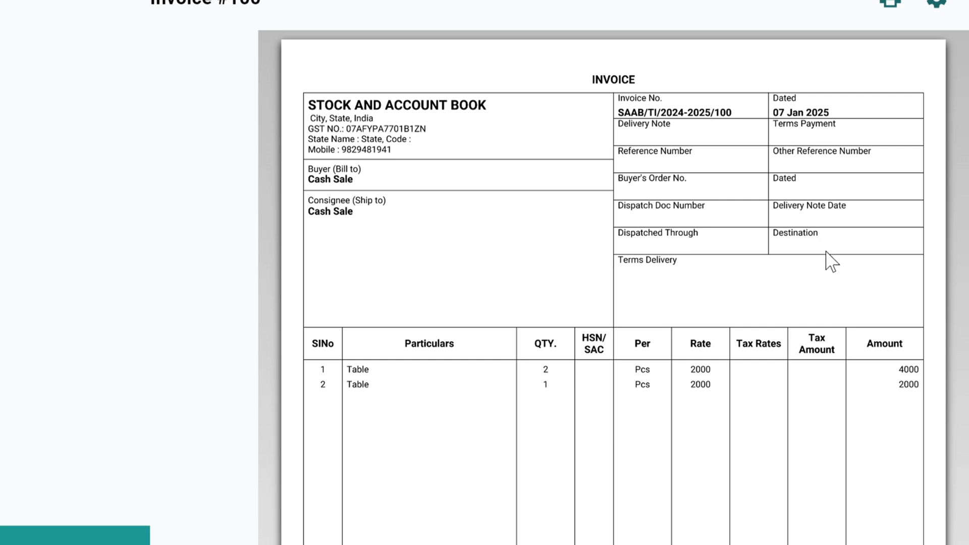
- Review the preview of the created invoice from its header details down to the totals and footer
scroll(655, 325, "down", 1)
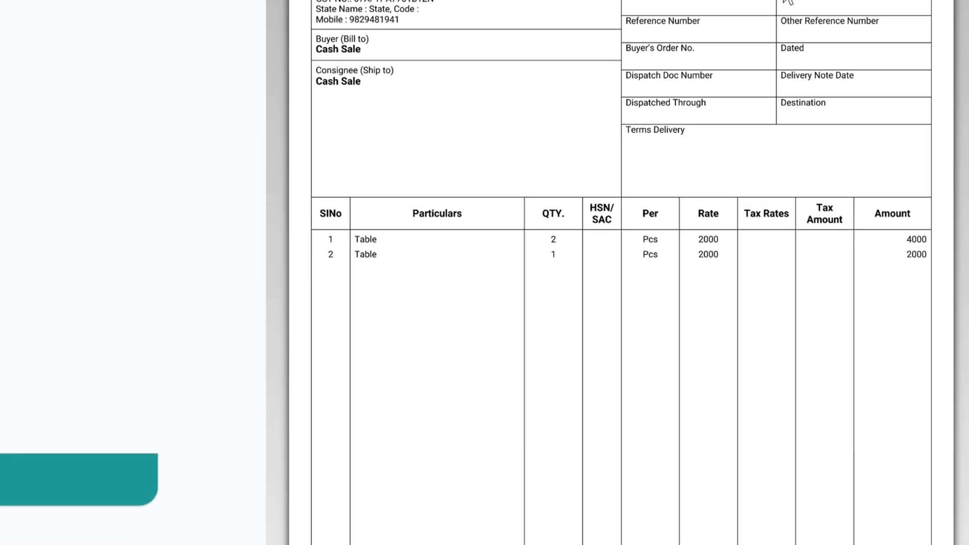
scroll(643, 121, "down", 4)
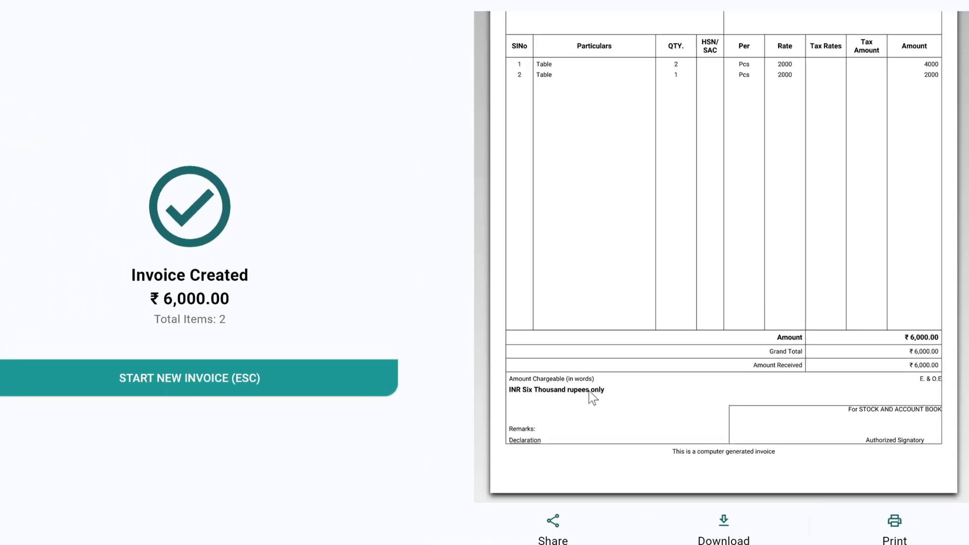
scroll(590, 389, "up", 4)
- Examine the invoice settings, including the page format options and the customizable header, footer and other details, and close them unchanged
left_click(943, 21)
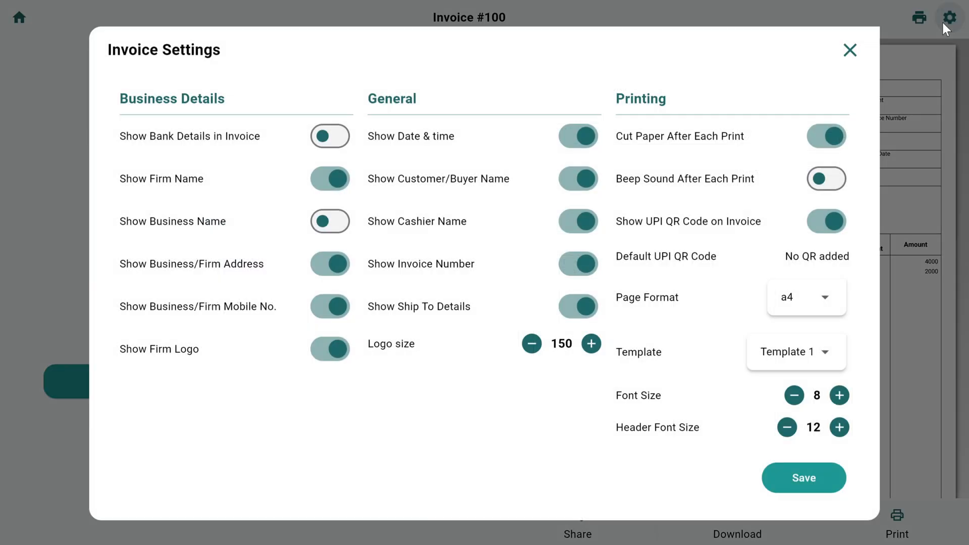
scroll(760, 323, "down", 1)
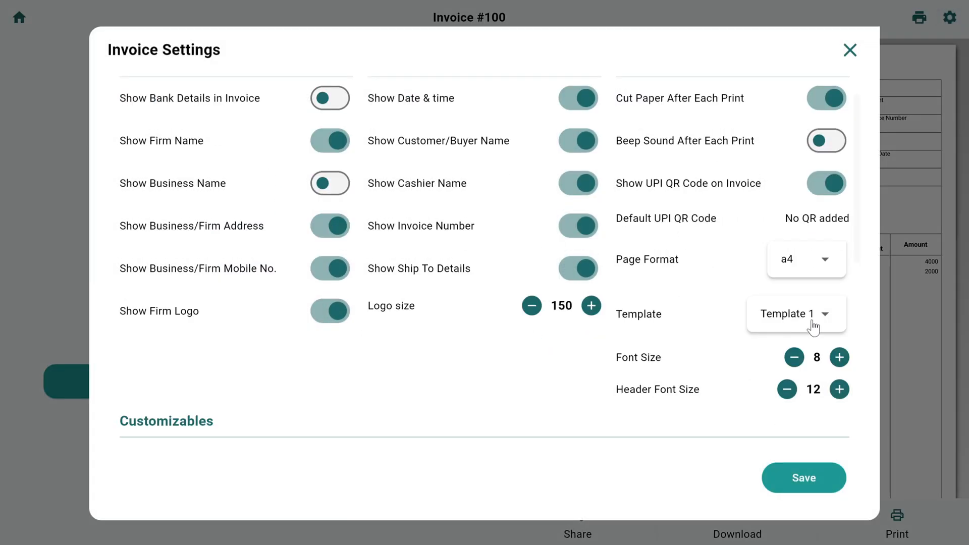
left_click(788, 267)
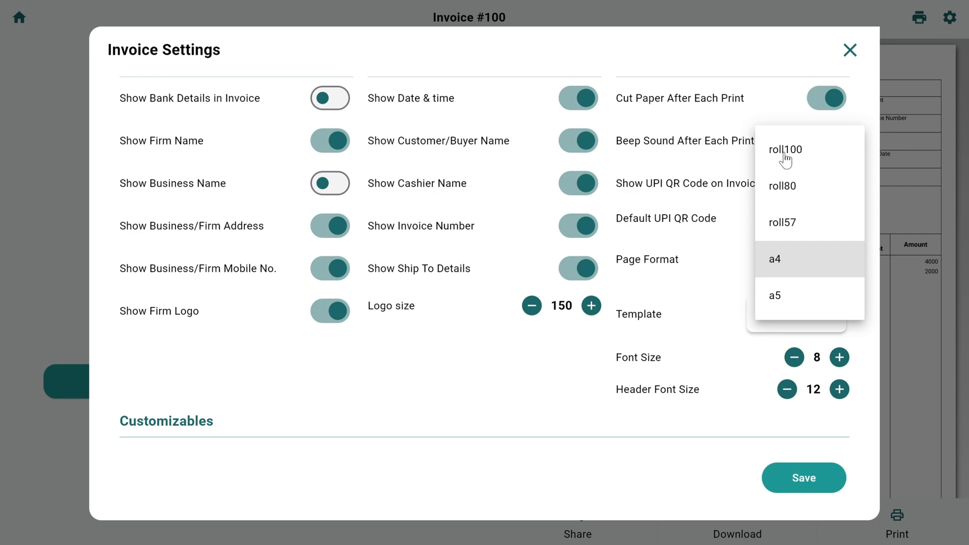
left_click(725, 317)
scroll(725, 318, "down", 5)
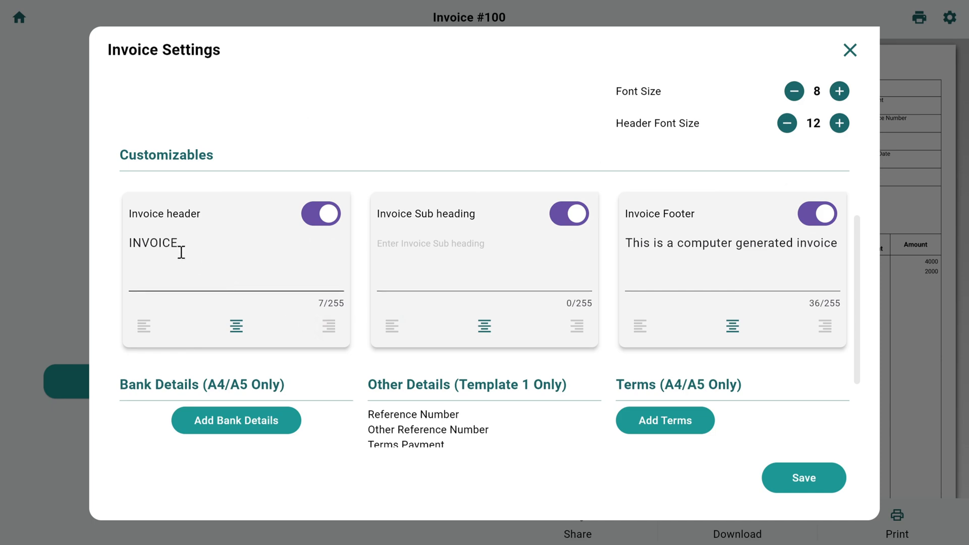
scroll(616, 262, "down", 1)
scroll(548, 395, "down", 3)
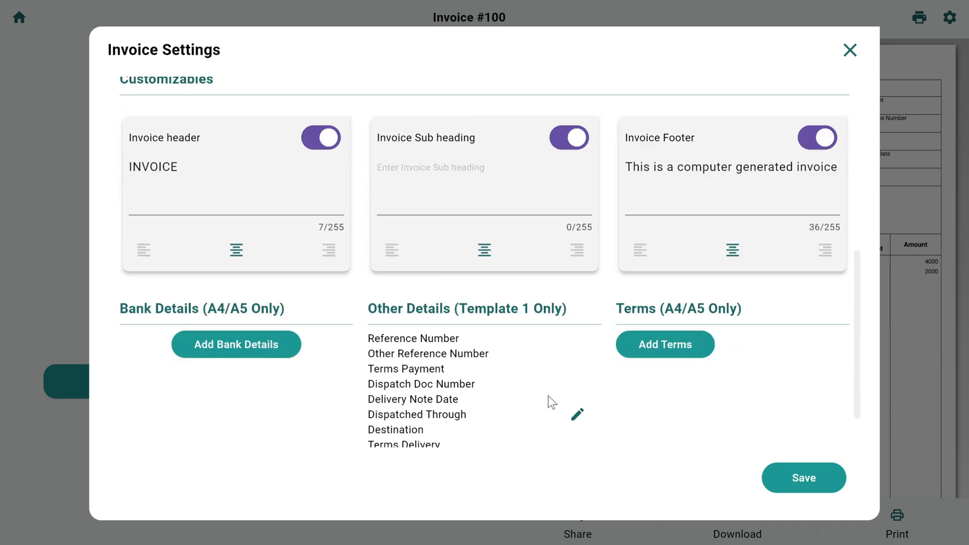
scroll(680, 363, "up", 10)
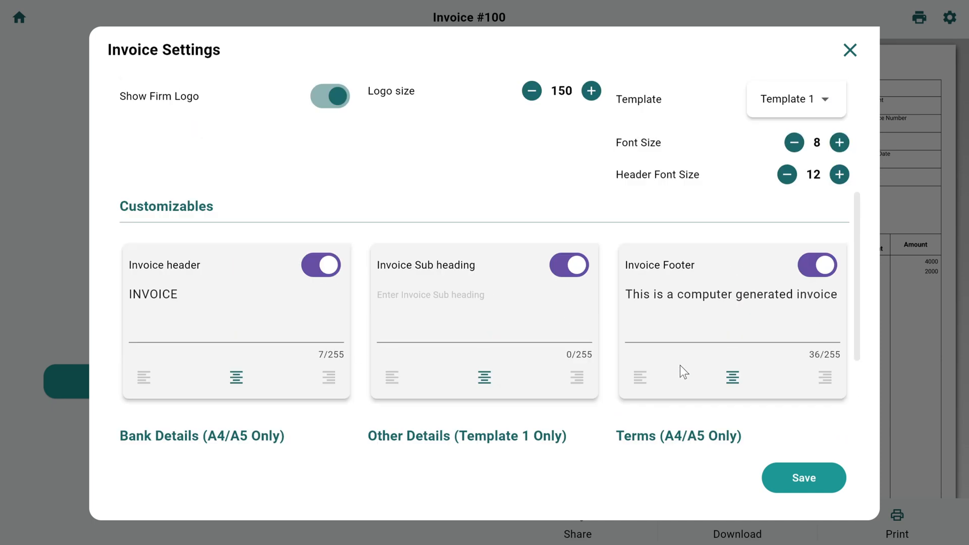
left_click(850, 50)
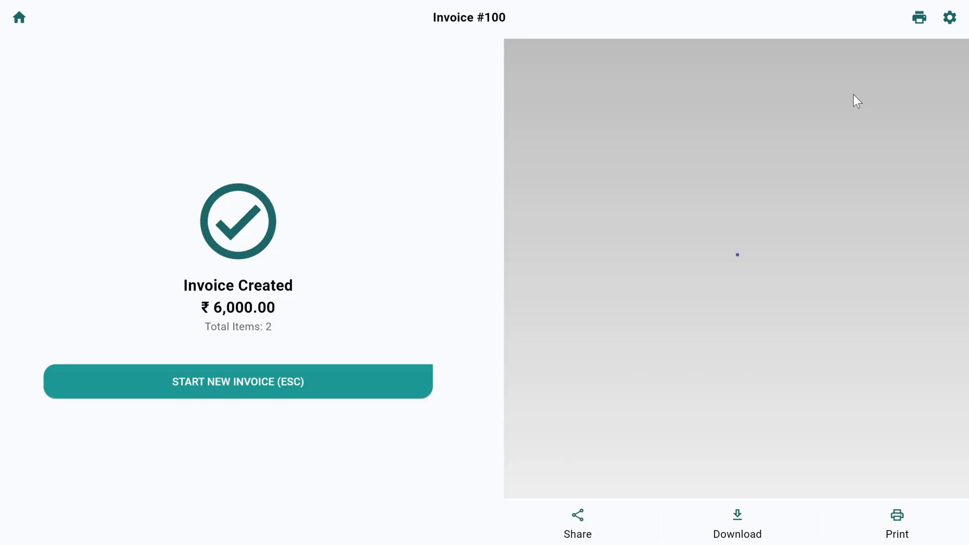
- Leave the created invoice by starting a new one, and cancel that blank sale to return to the home dashboard
scroll(737, 262, "down", 3)
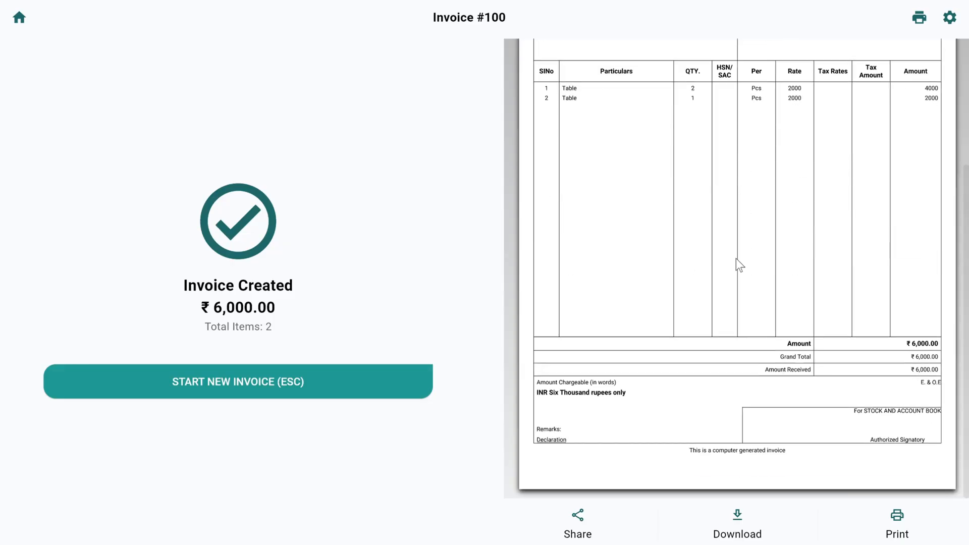
left_click(301, 392)
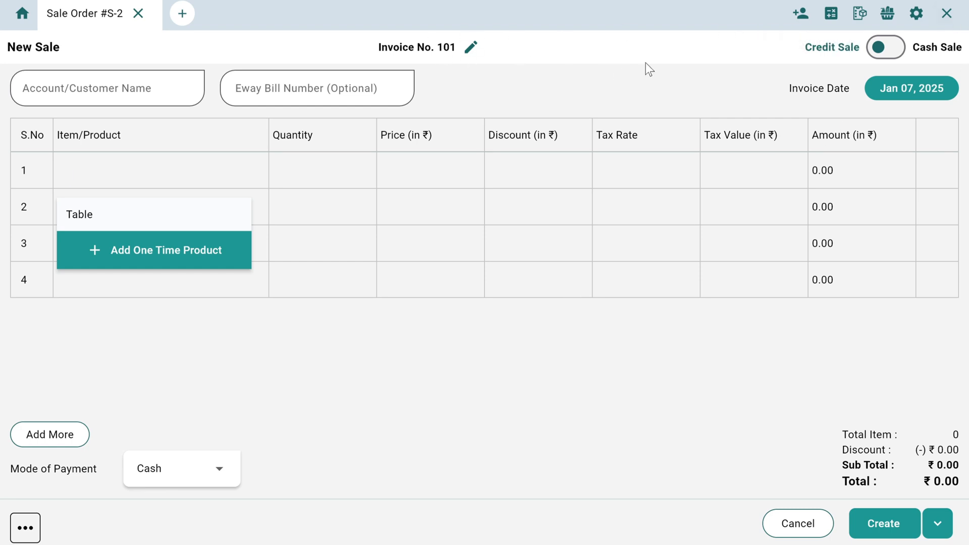
left_click(952, 20)
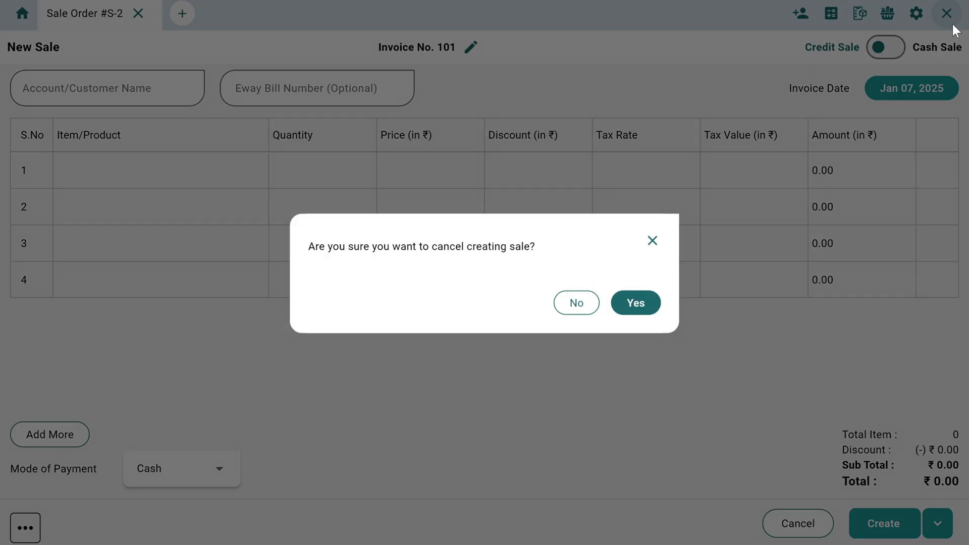
left_click(635, 305)
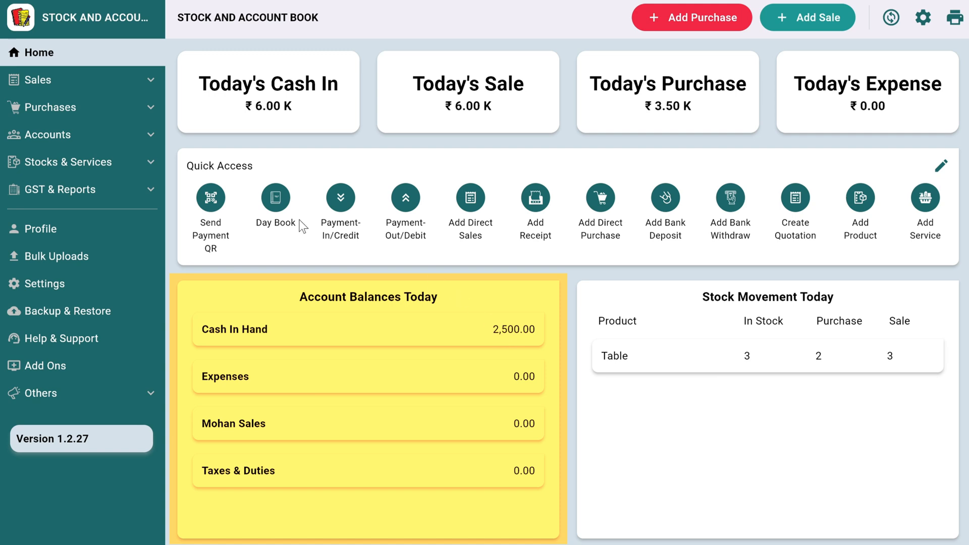
- Open the list of sales invoices and view the actions available for invoice 100
left_click(82, 80)
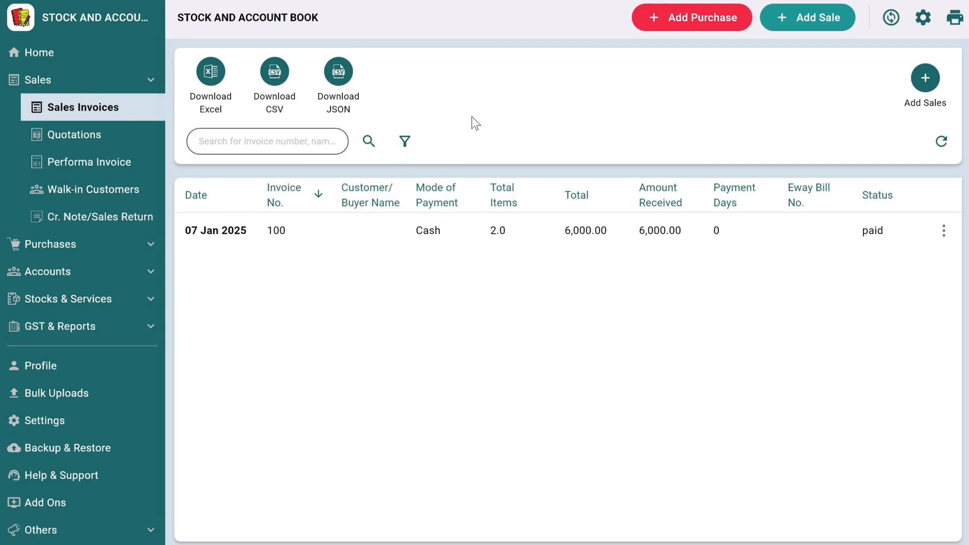
left_click(943, 231)
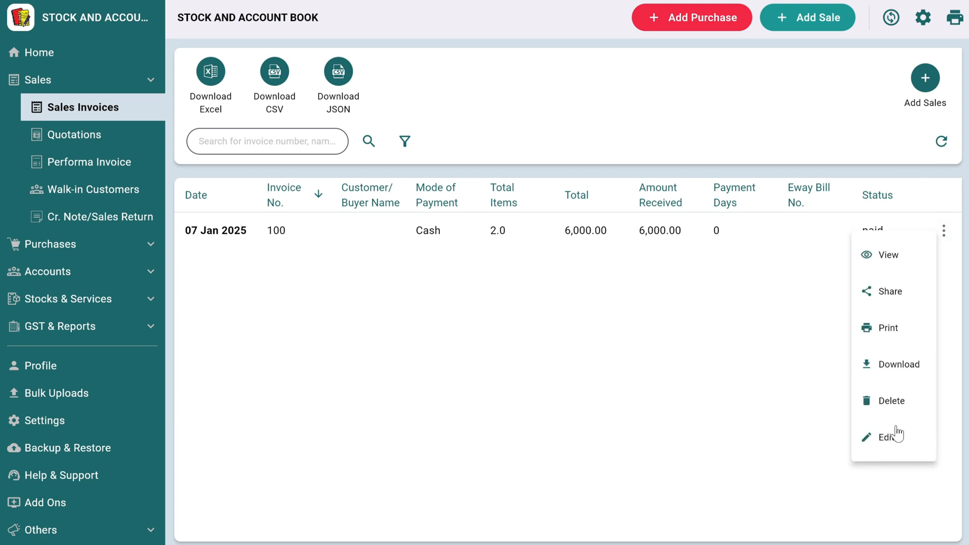
left_click(761, 382)
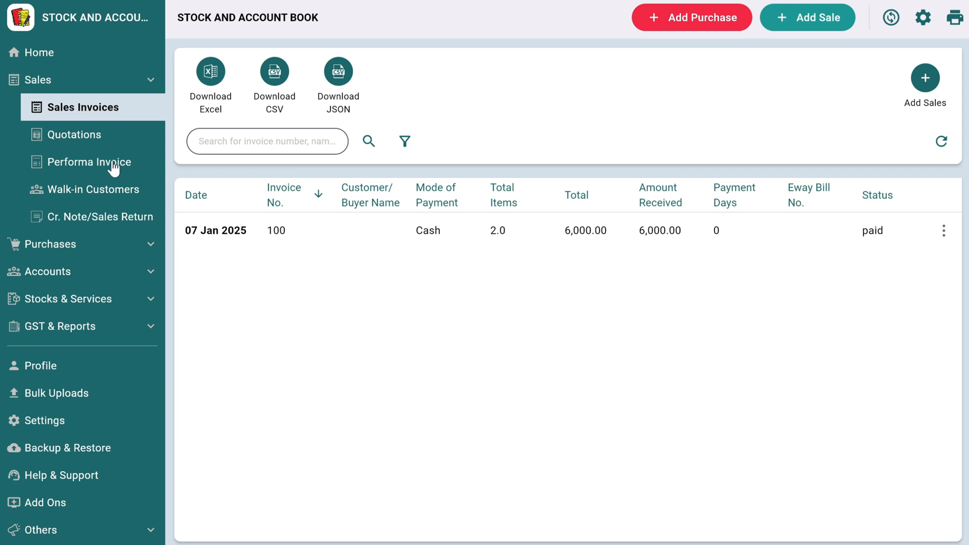
- View the Quotations and Performa Invoice pages of the sales section, ending on Quotations
left_click(75, 141)
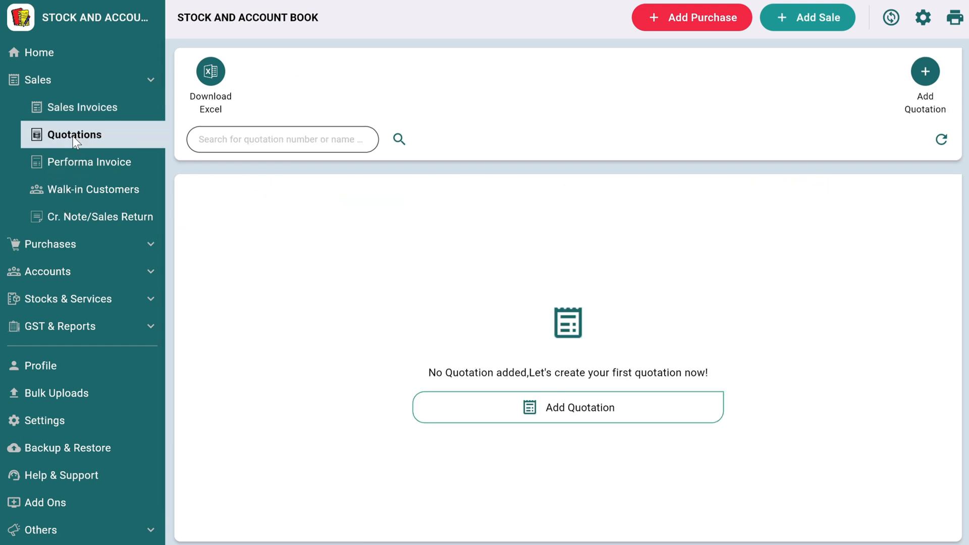
left_click(62, 165)
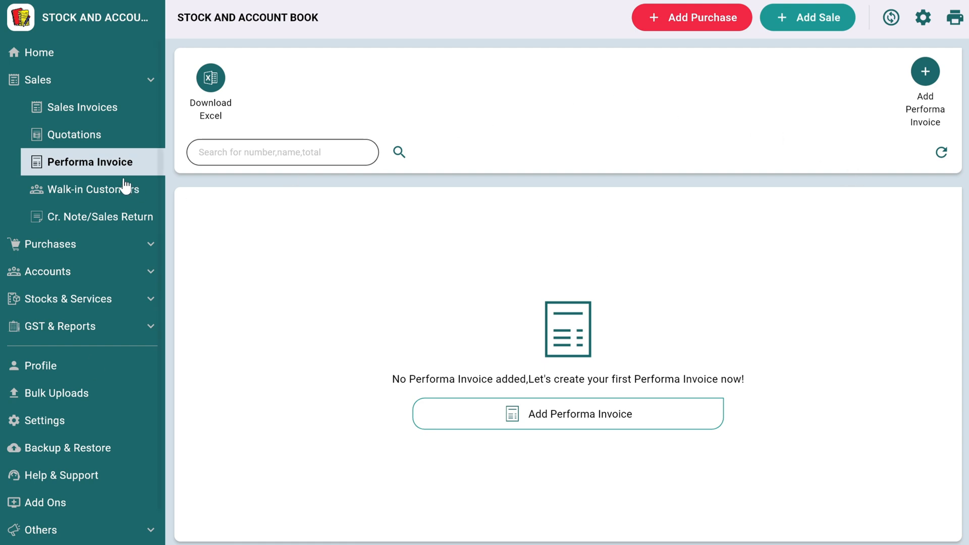
left_click(86, 141)
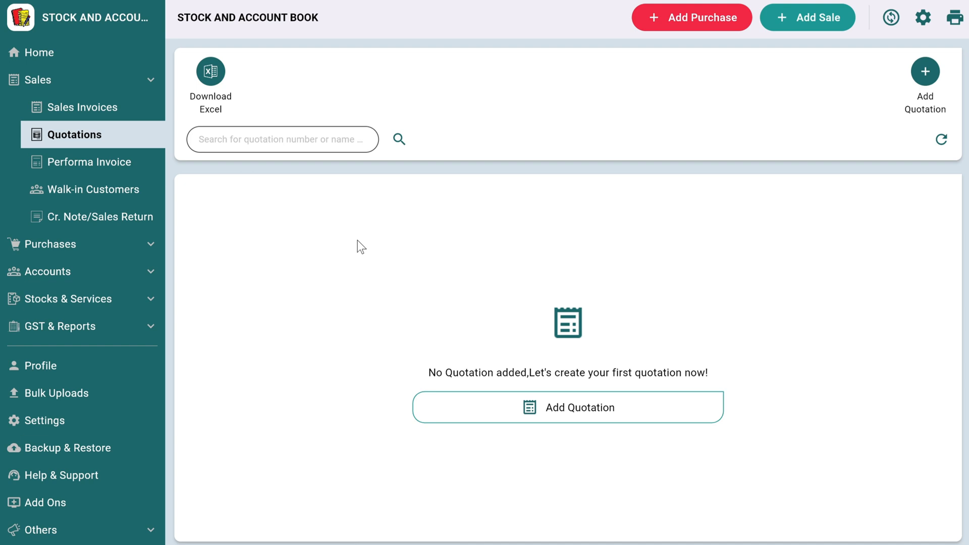
- View the recorded purchase and its available actions, and open the purchase returns page
left_click(67, 246)
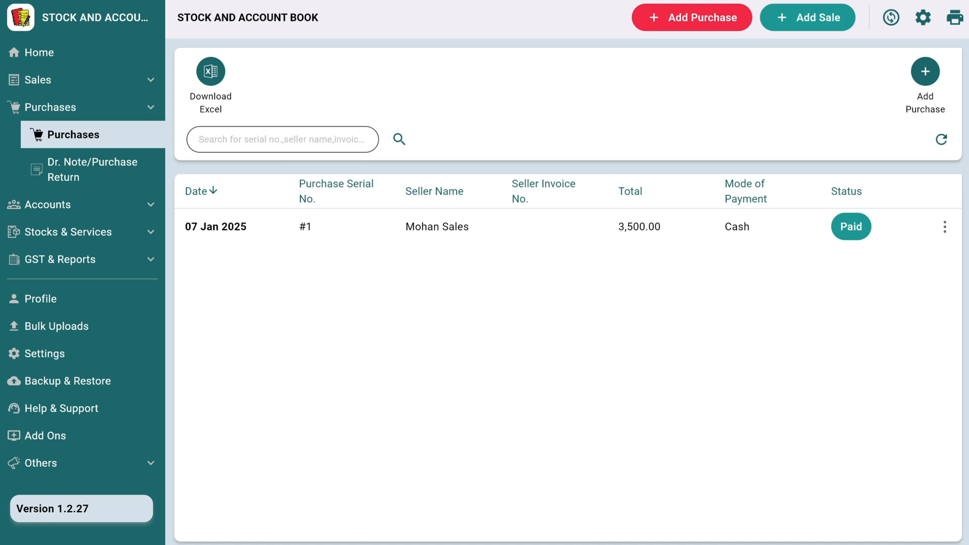
left_click(941, 229)
left_click(198, 276)
left_click(73, 170)
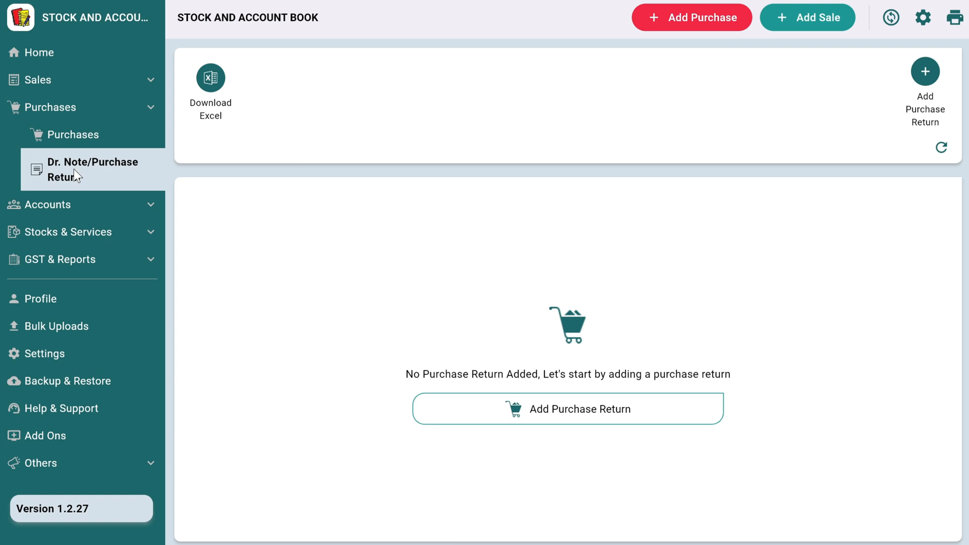
- Review all accounts, the expense accounts and the Day Book, including its date calendar, without changing the date
left_click(56, 201)
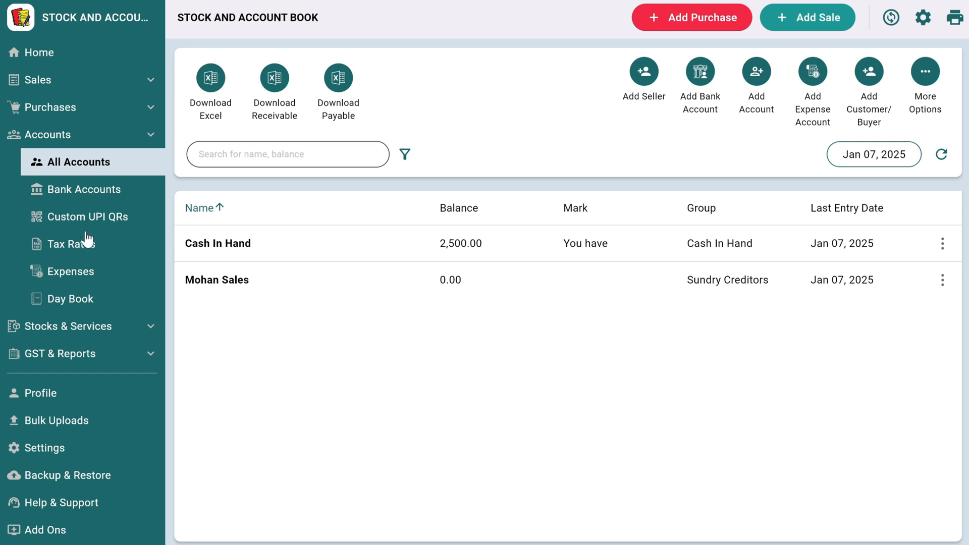
left_click(76, 272)
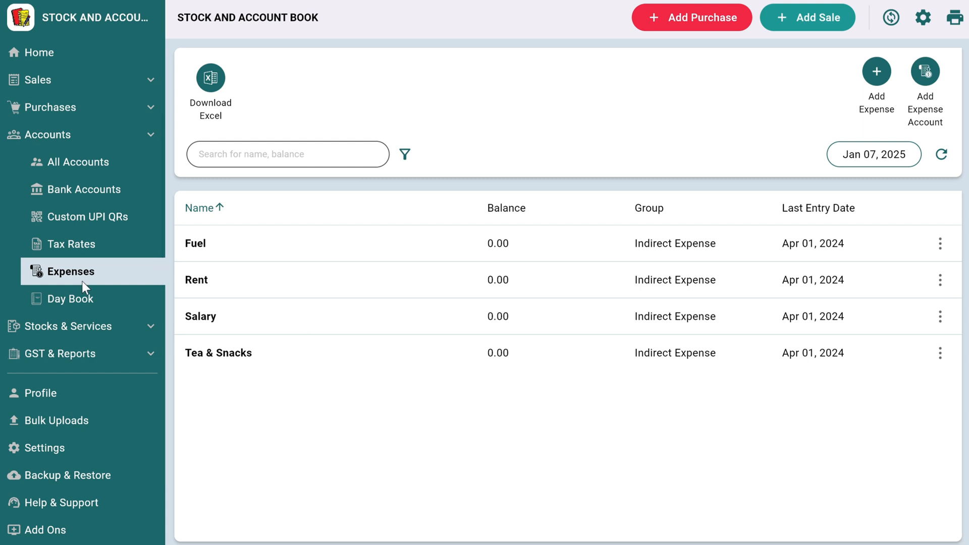
left_click(85, 299)
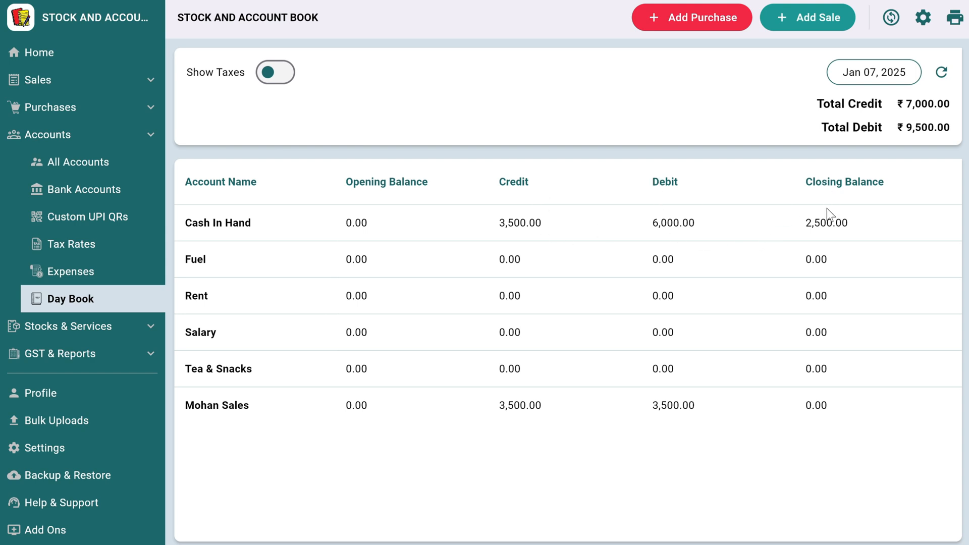
left_click(877, 72)
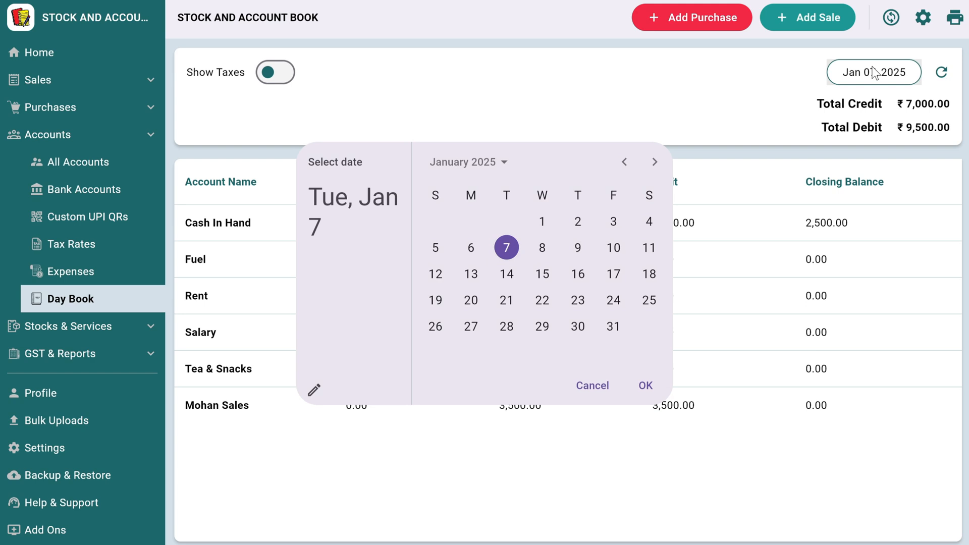
left_click(783, 98)
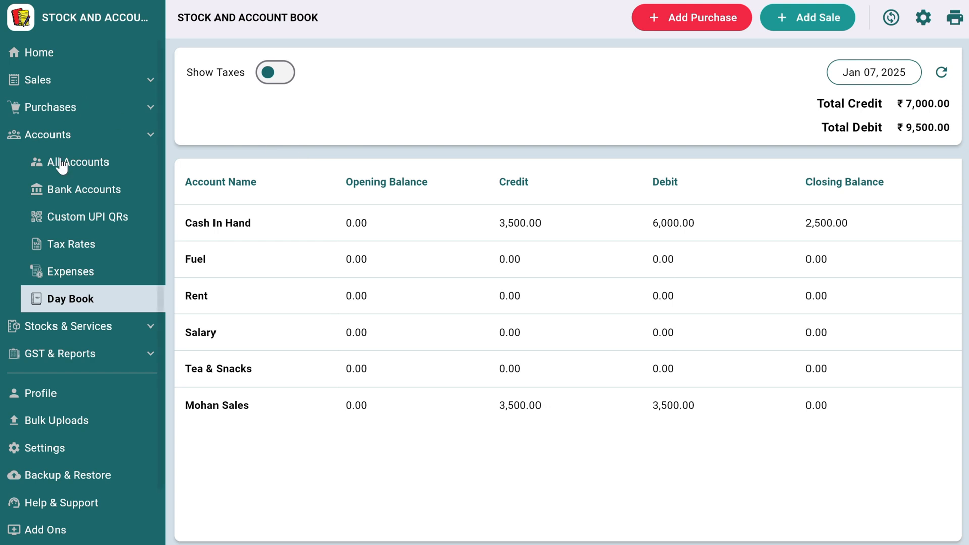
- Check today's stock movement and return to the list of all accounts
left_click(75, 328)
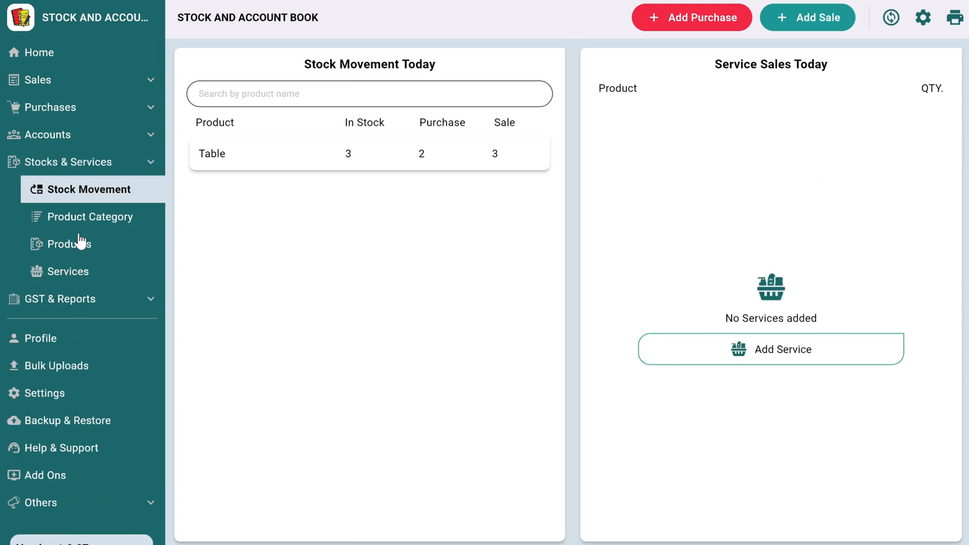
left_click(59, 146)
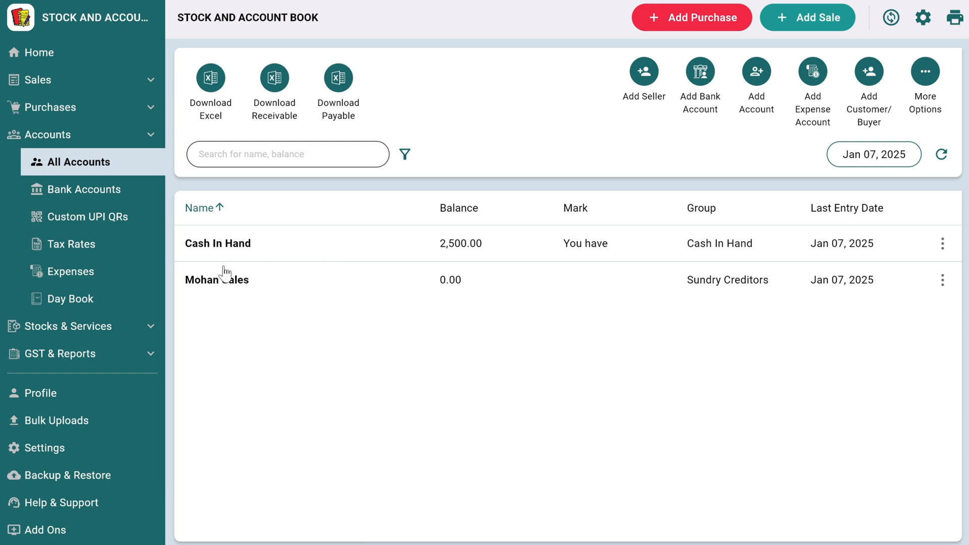
- Review the Cash In Hand account's entries and its available statement download and sharing options
left_click(317, 252)
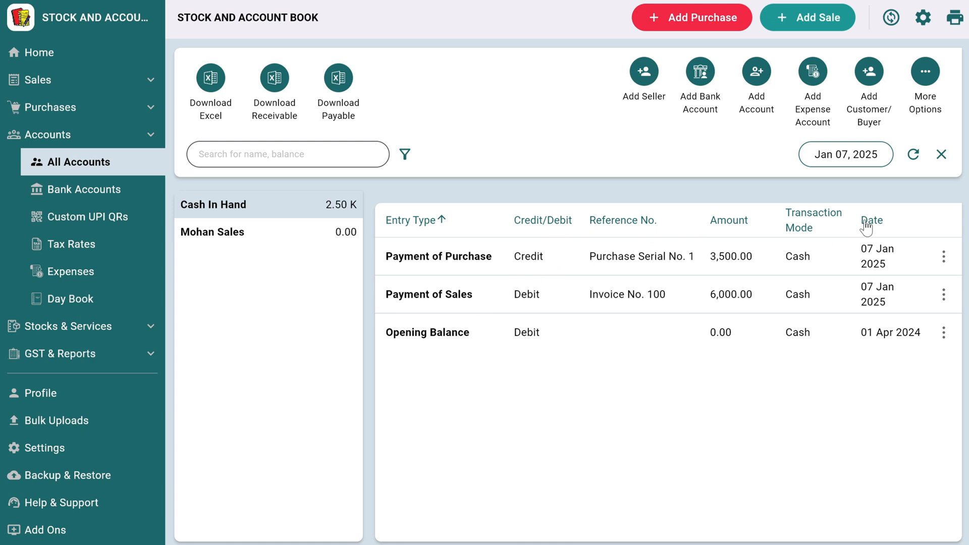
left_click(941, 155)
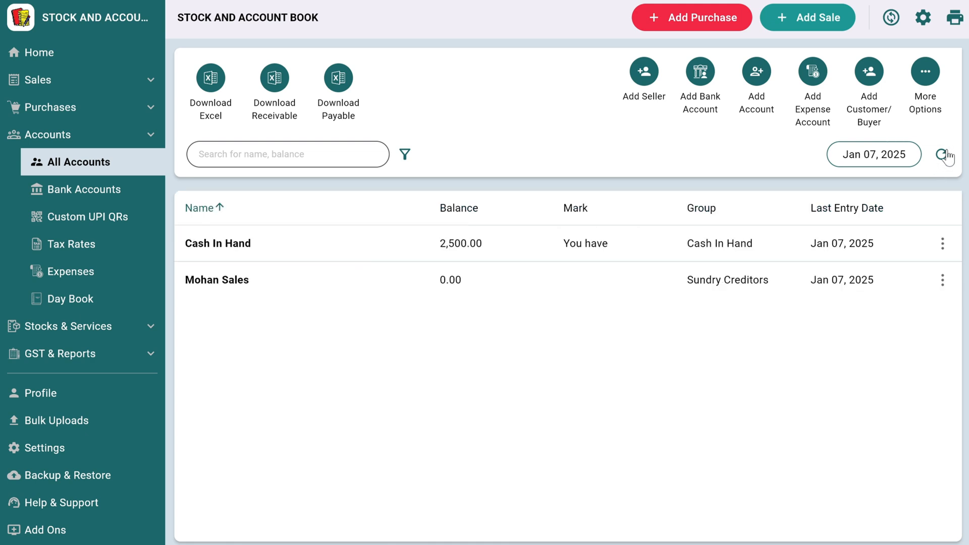
left_click(942, 244)
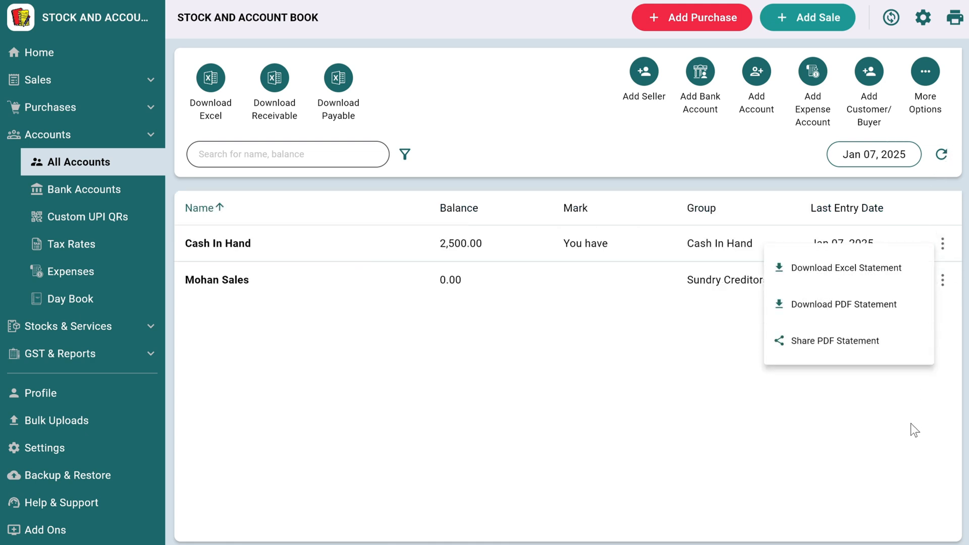
left_click(590, 363)
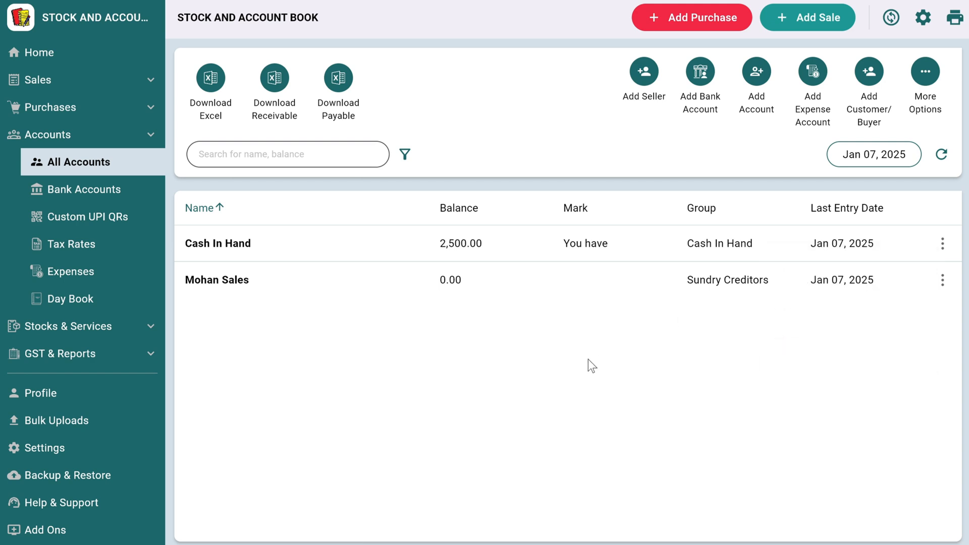
- Review the Table product's stock movements and the invoice details behind its first sold entry
left_click(95, 328)
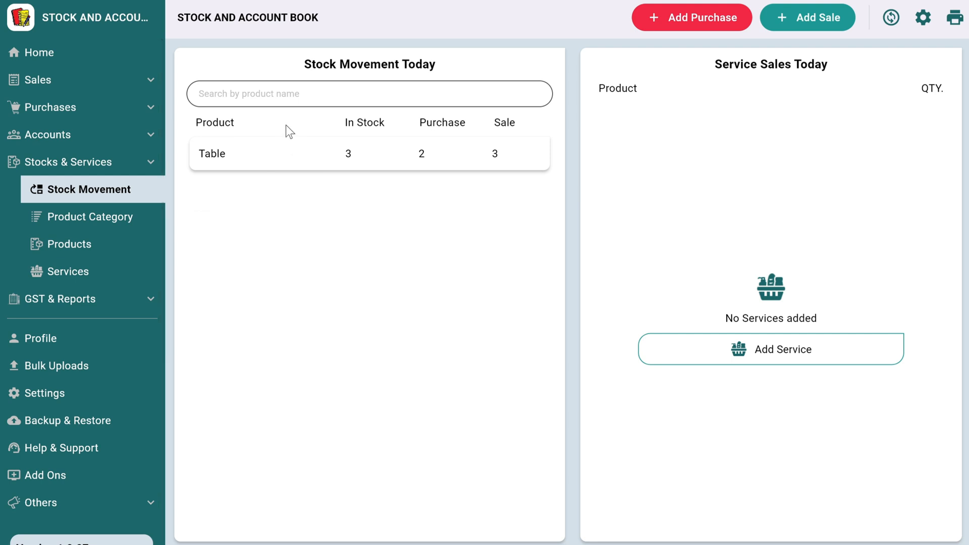
left_click(290, 165)
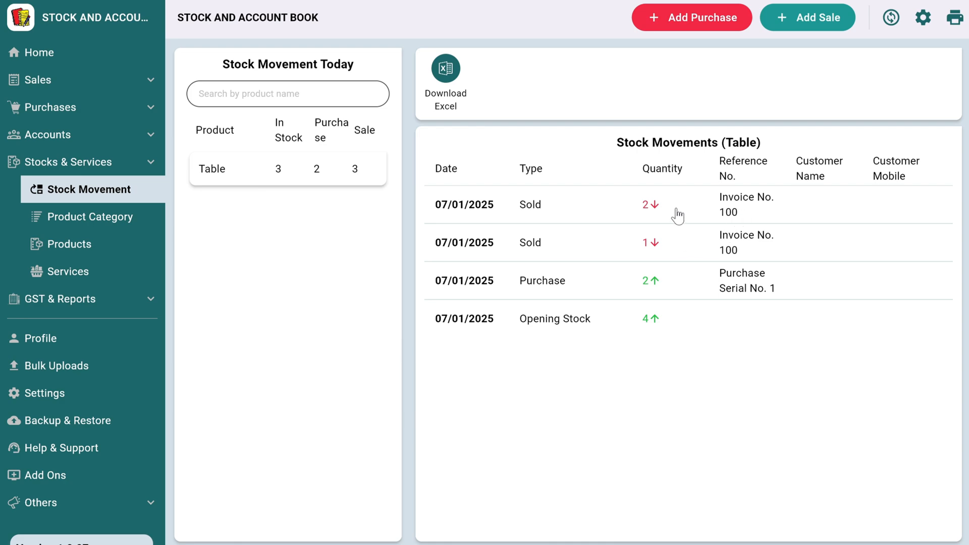
left_click(701, 214)
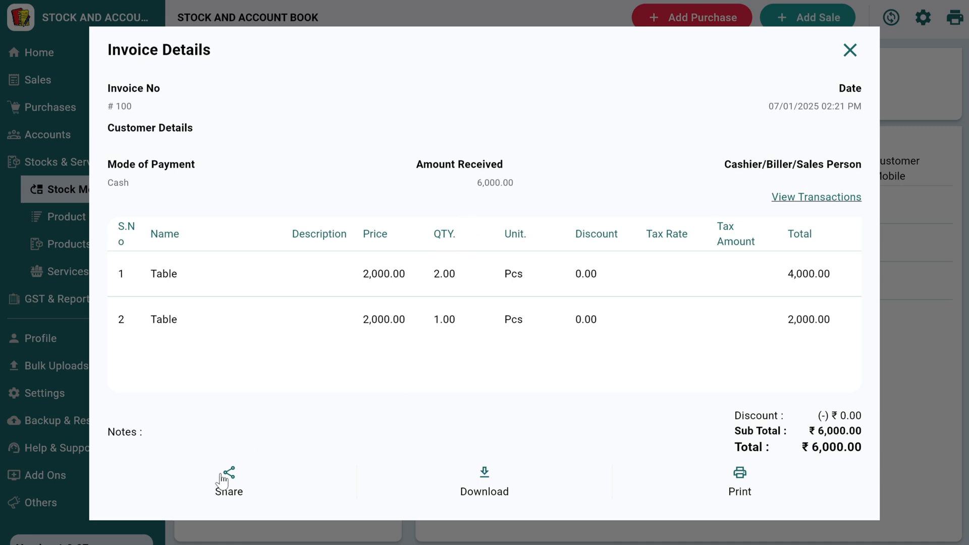
left_click(850, 50)
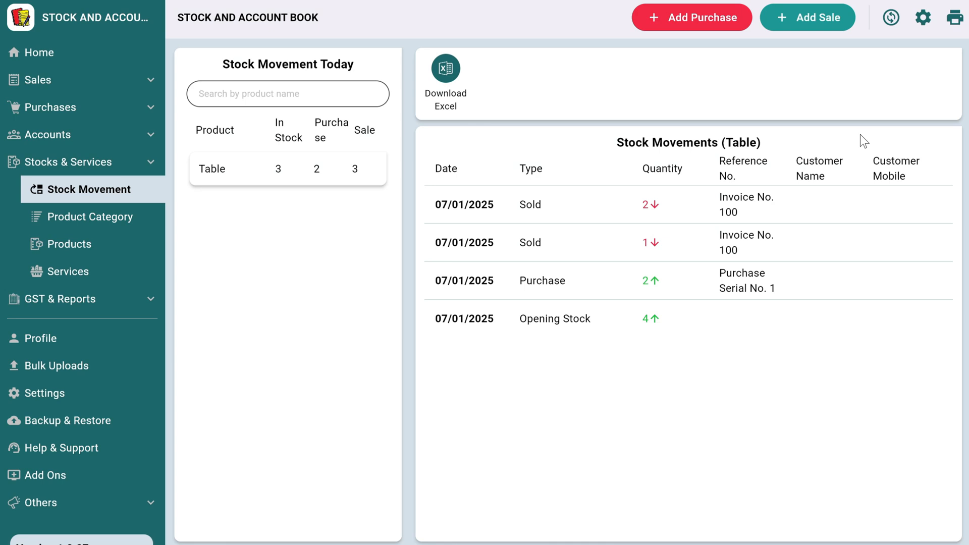
- View the product list with the Table product's available actions, and open the services page
left_click(86, 247)
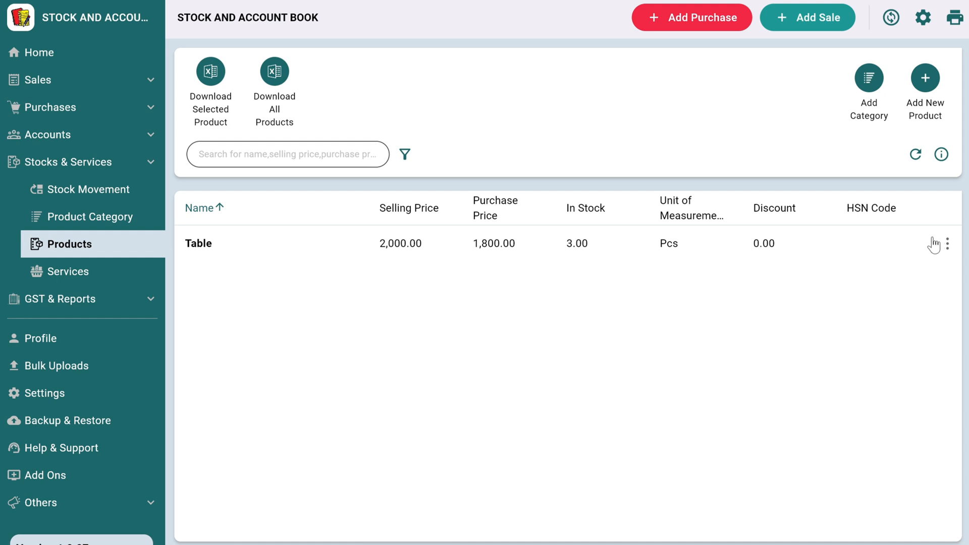
left_click(948, 244)
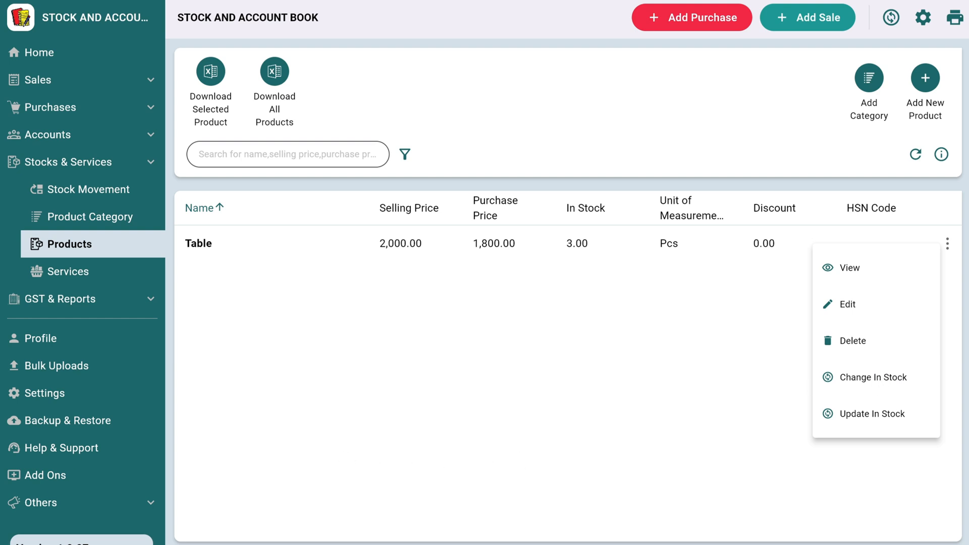
left_click(72, 289)
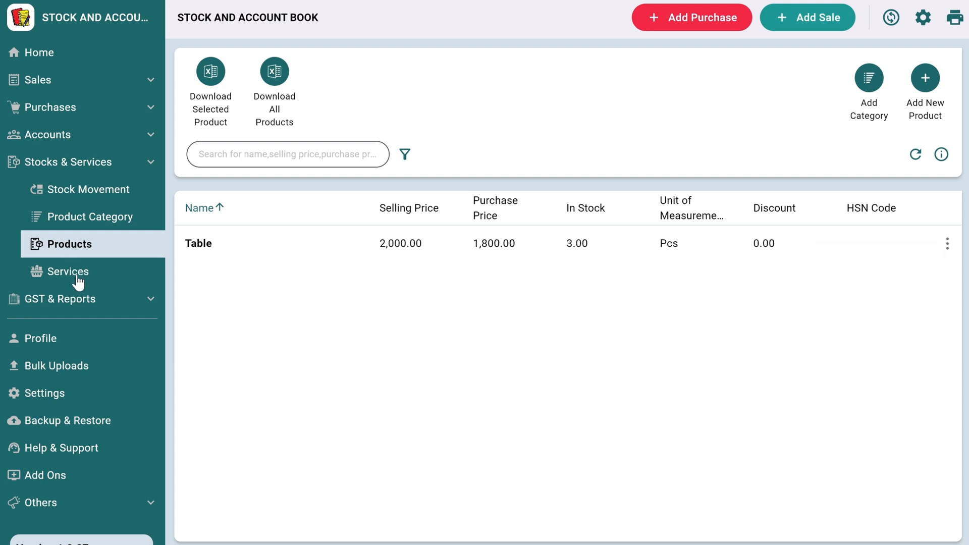
left_click(77, 274)
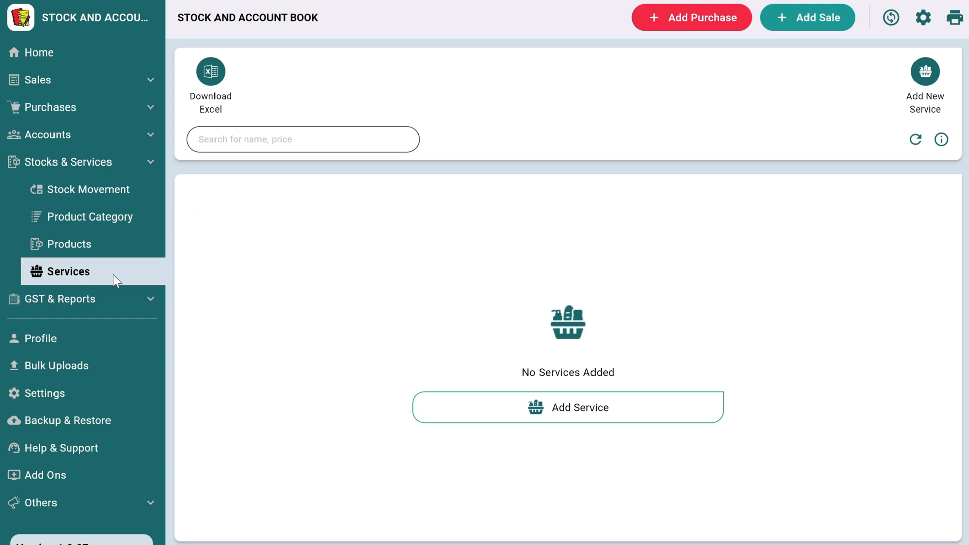
- Review the Sales Wise Profit & Loss, Account Wise Sales and Account Wise Purchase reports
left_click(102, 298)
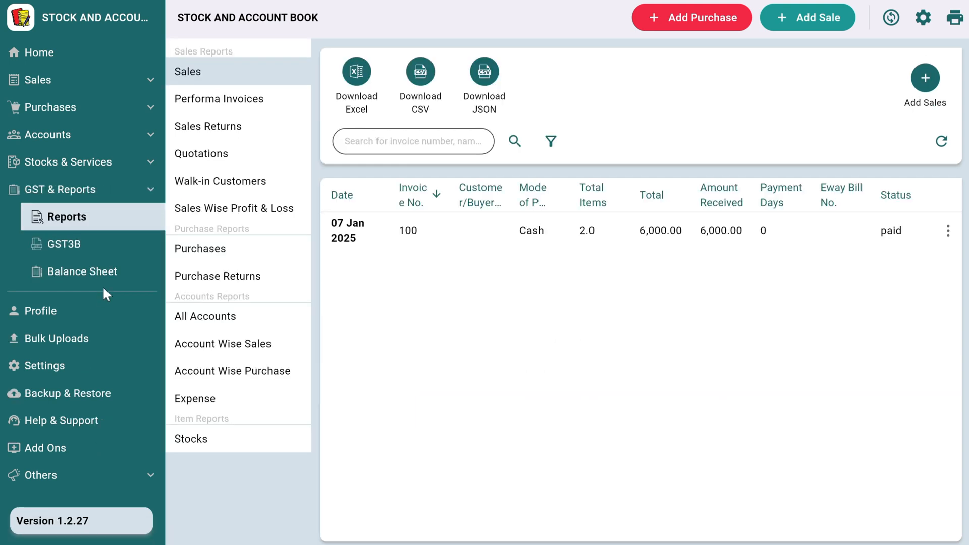
left_click(250, 206)
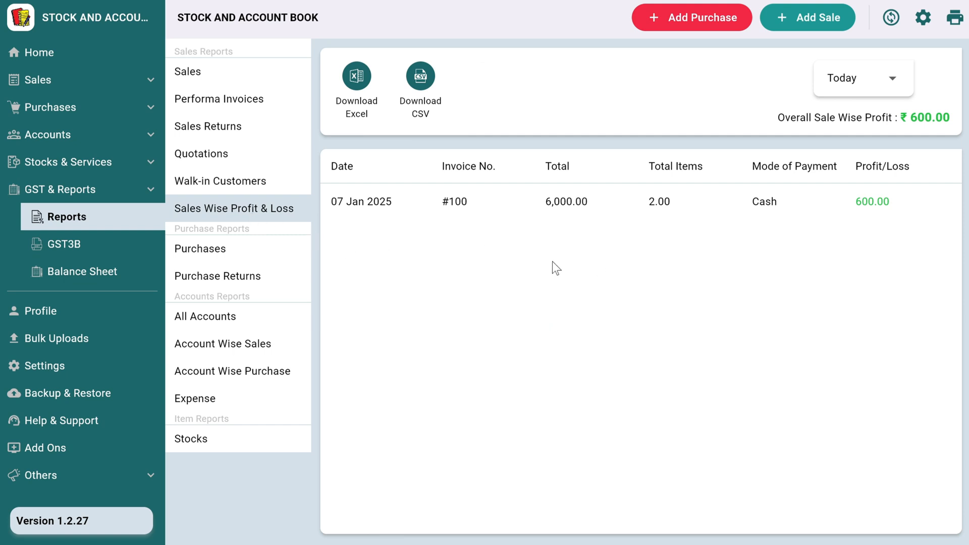
left_click(226, 347)
left_click(229, 373)
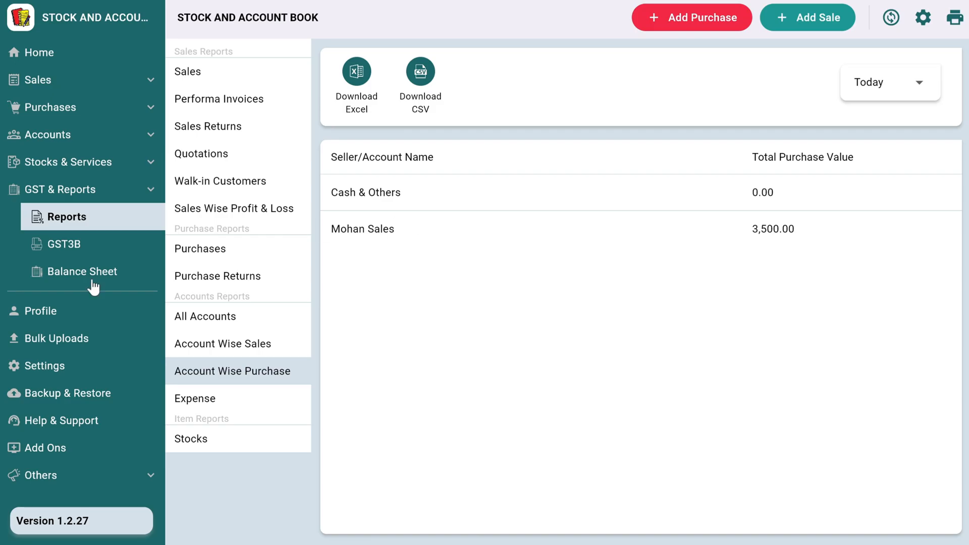
- Examine the profit and loss statement and the balance sheet for this finance year
left_click(61, 279)
scroll(492, 290, "down", 10)
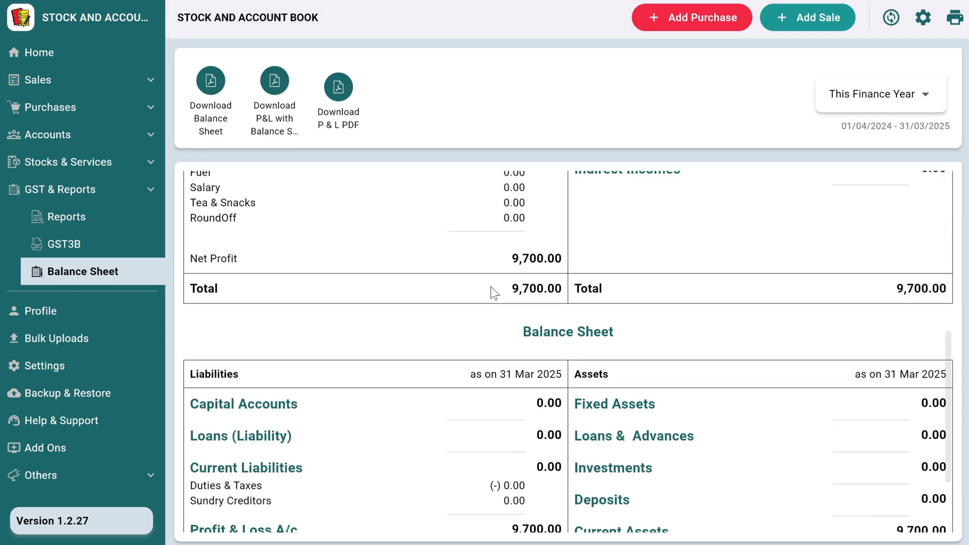
scroll(484, 290, "up", 10)
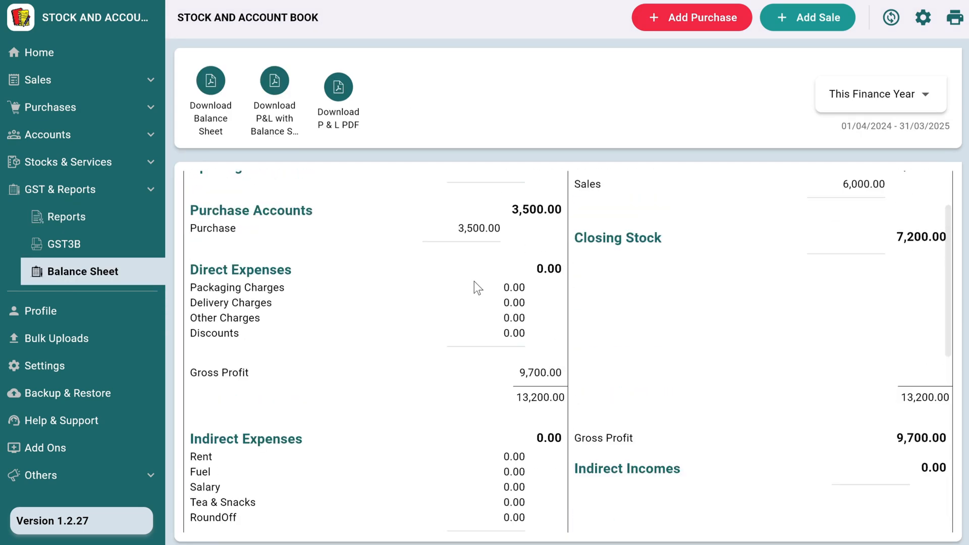
scroll(618, 274, "down", 10)
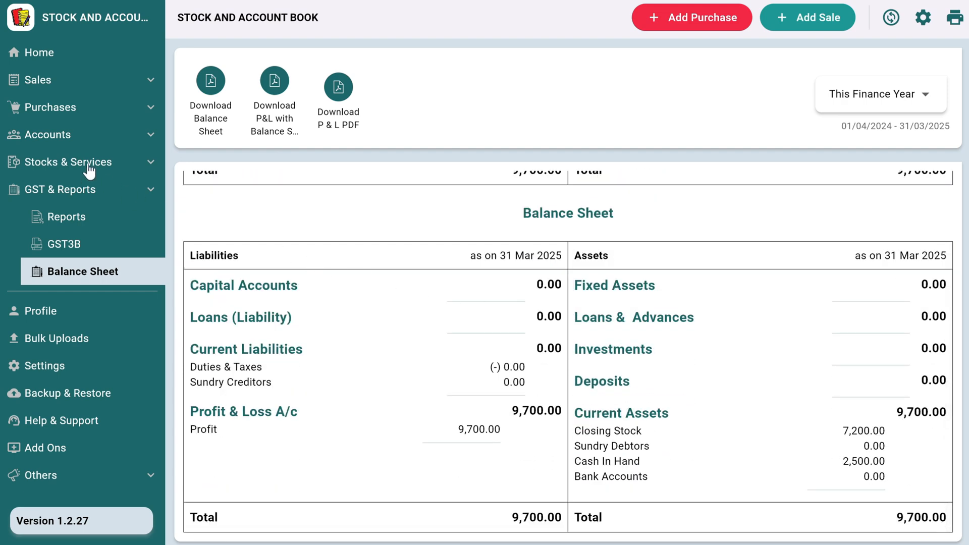
- View the sales invoices list and return to the home dashboard
left_click(44, 81)
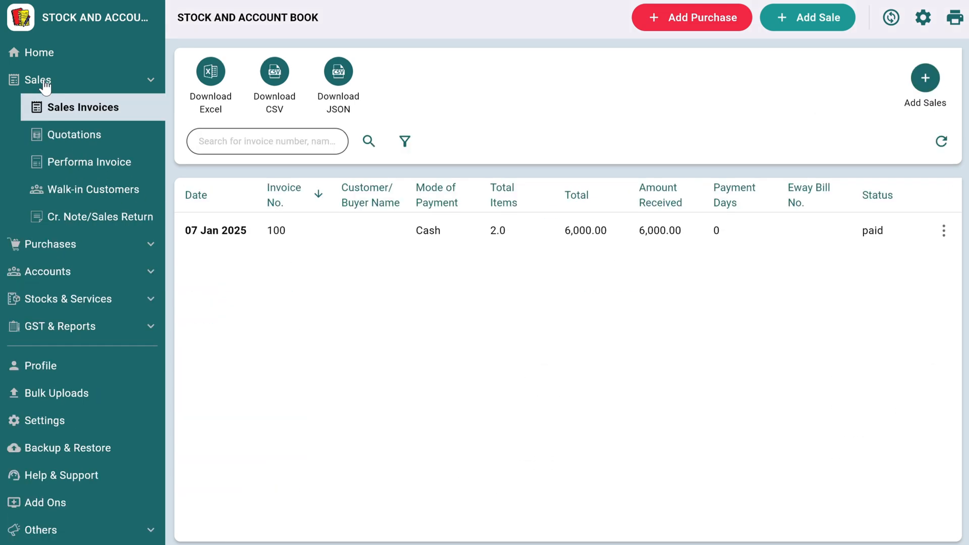
left_click(63, 55)
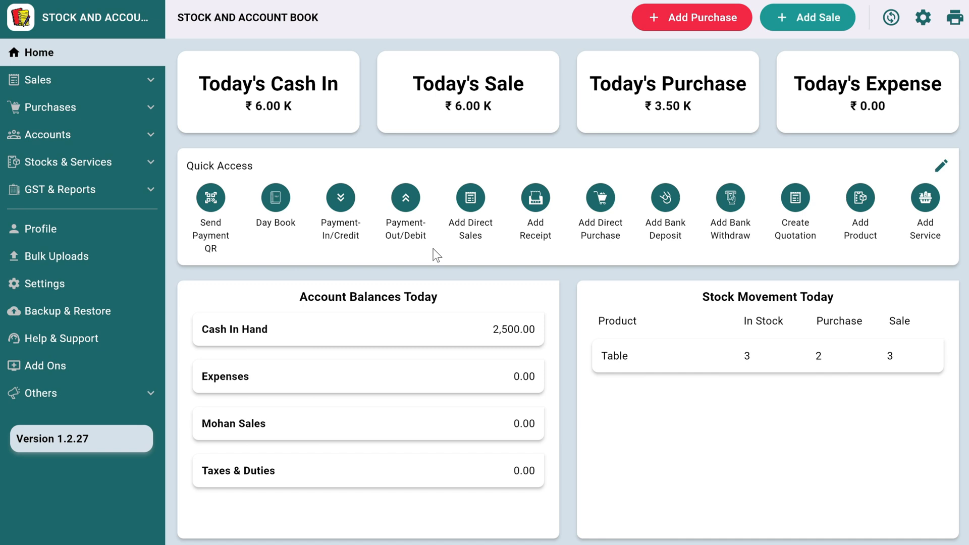